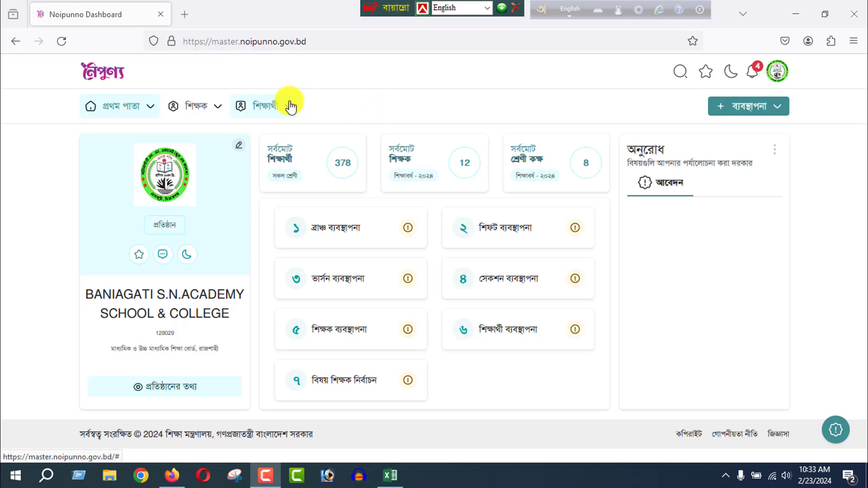
# Open the new student registration page (নতুন শিক্ষার্থী রেজিস্ট্রেশন).
pyautogui.click(277, 111)
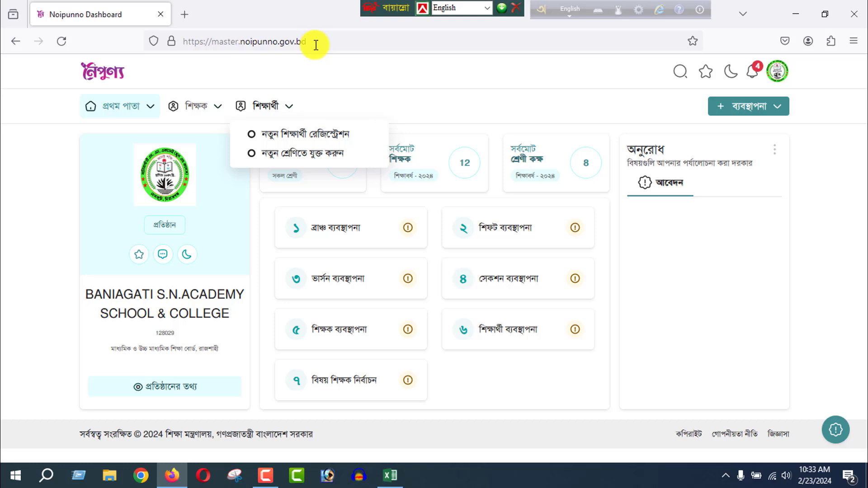
pyautogui.doubleClick(389, 76)
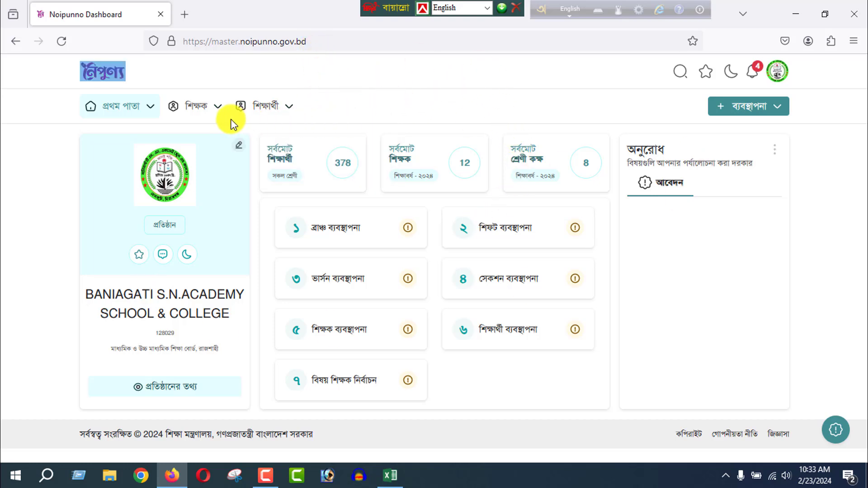
pyautogui.click(289, 112)
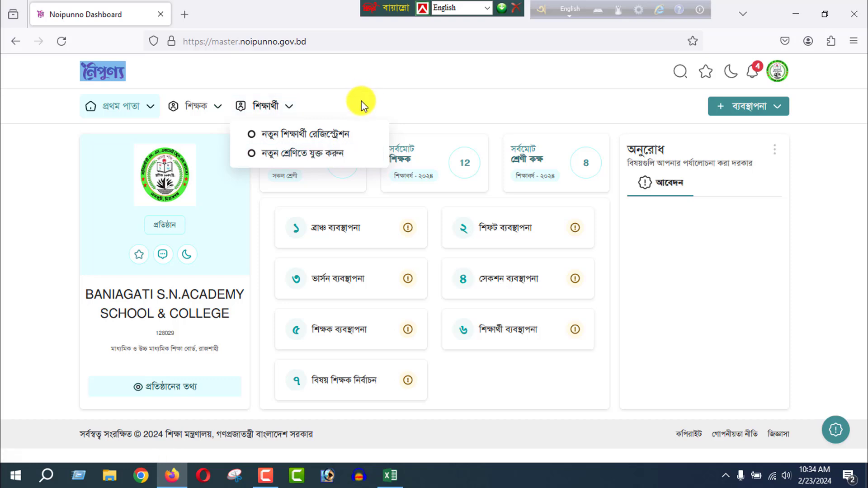
pyautogui.click(314, 141)
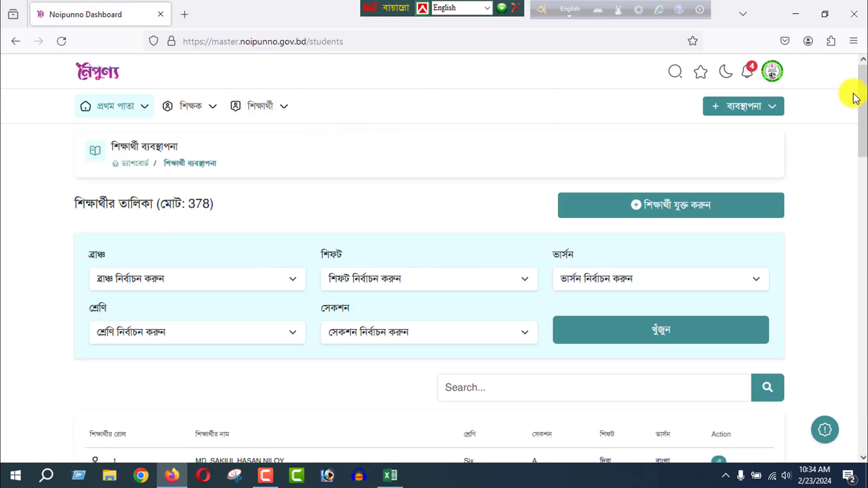
# Open the form for adding students and set it to multiple-student entry (একাধিক শিক্ষার্থী যুক্ত করুন).
pyautogui.moveTo(863, 120)
pyautogui.mouseDown()
pyautogui.moveTo(862, 171)
pyautogui.moveTo(863, 111)
pyautogui.mouseUp()
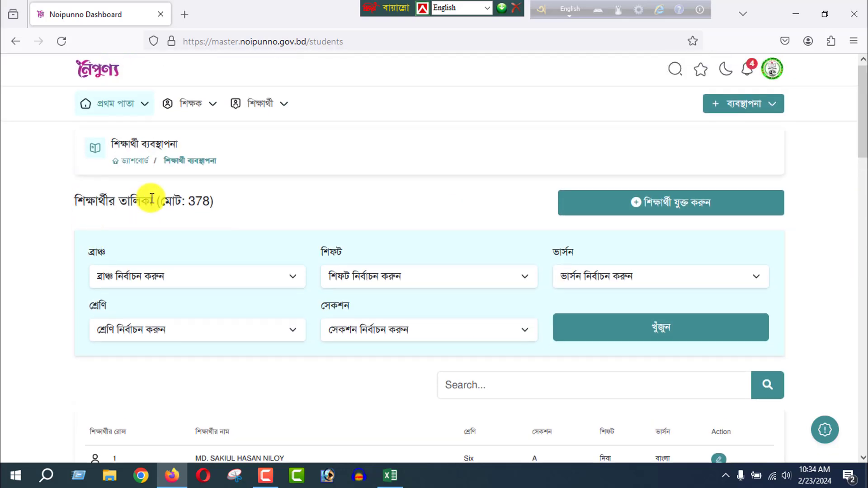
pyautogui.moveTo(73, 203); pyautogui.dragTo(285, 215)
pyautogui.click(285, 216)
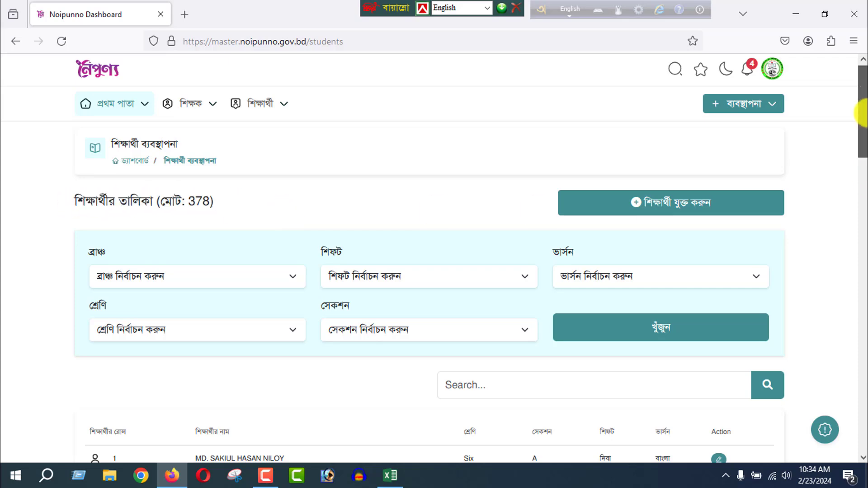
pyautogui.moveTo(861, 132); pyautogui.dragTo(829, 110)
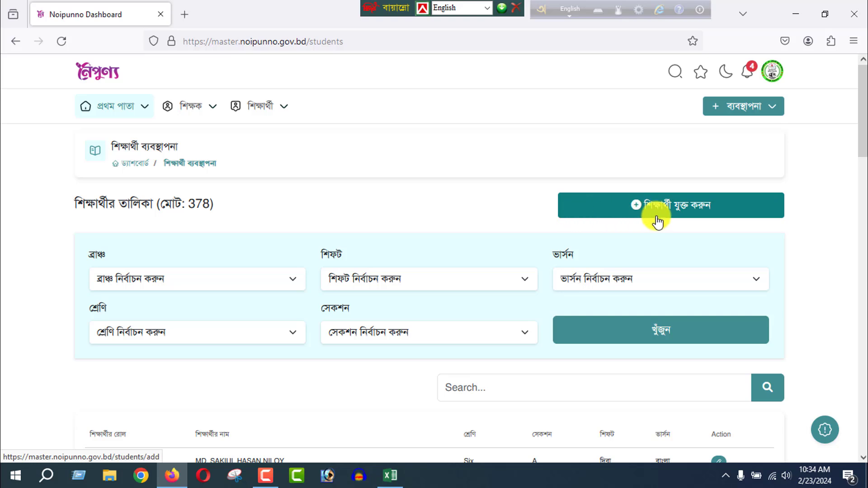
pyautogui.click(635, 210)
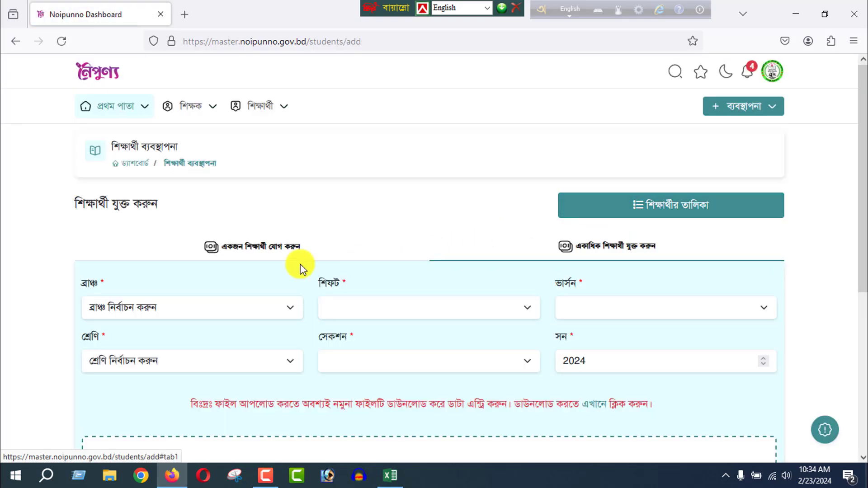
pyautogui.click(268, 251)
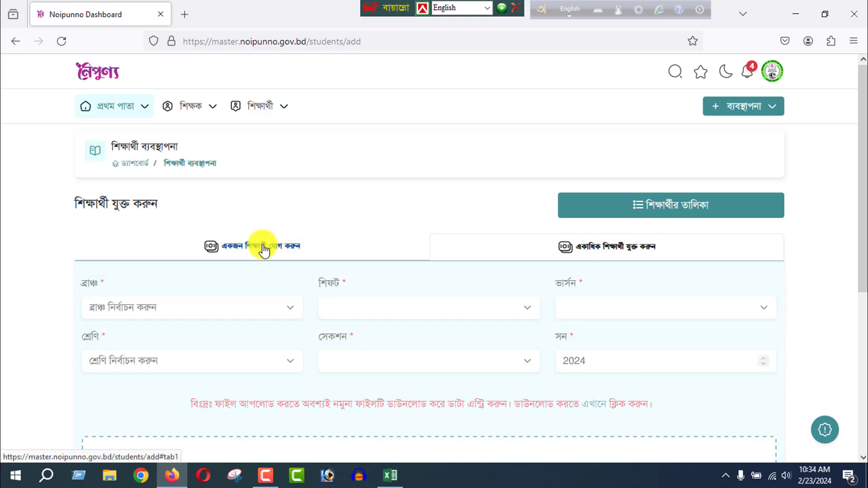
pyautogui.click(607, 258)
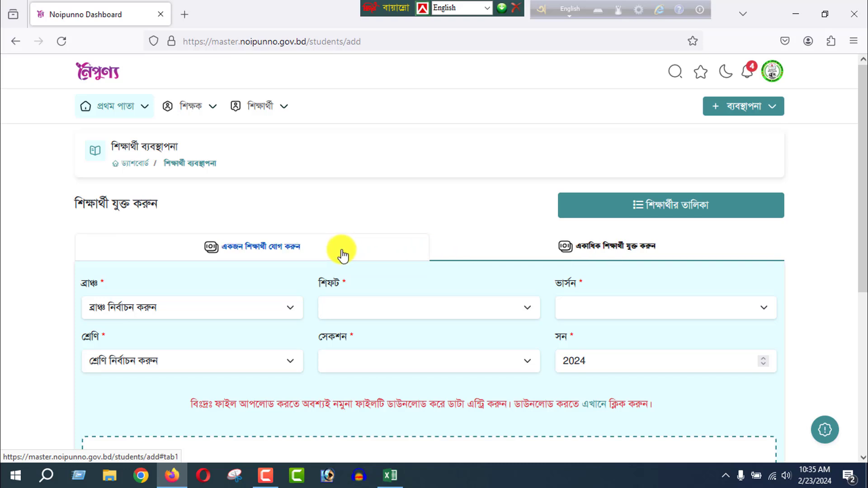
pyautogui.click(310, 252)
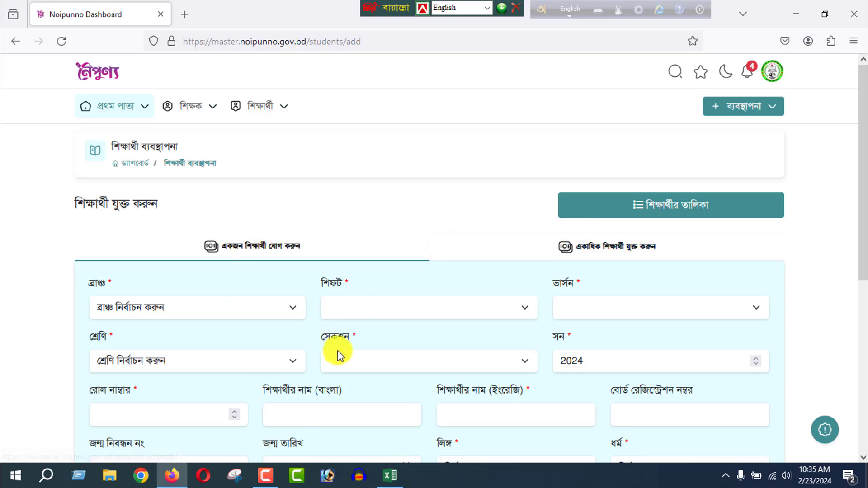
pyautogui.click(591, 251)
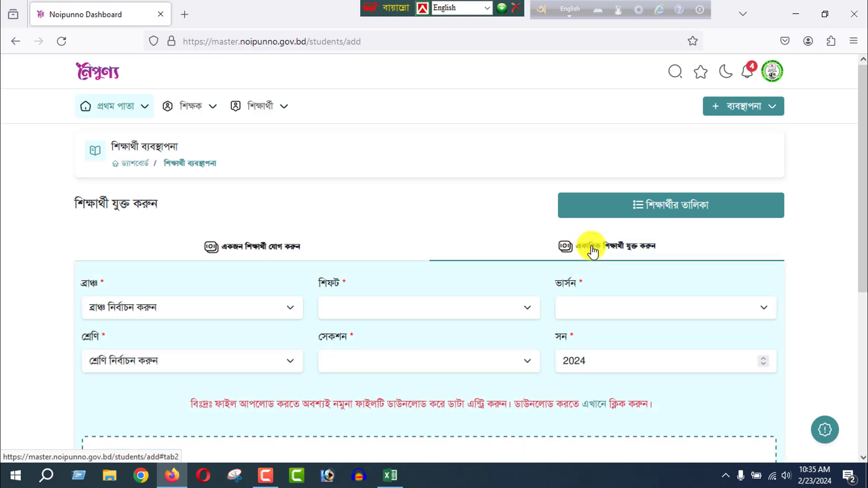
# Download the sample Excel file linked in the red upload note to the Desktop as "CLASS NINE" and show the desktop.
pyautogui.moveTo(864, 121); pyautogui.dragTo(864, 194)
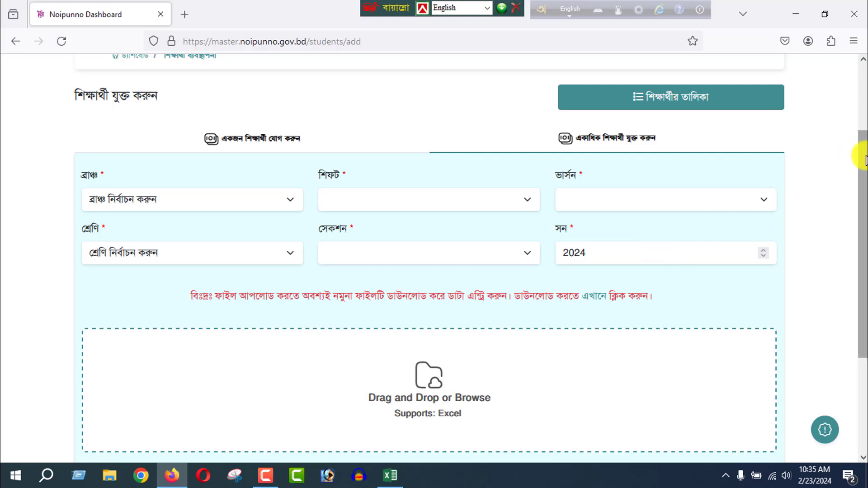
pyautogui.moveTo(866, 159); pyautogui.dragTo(866, 169)
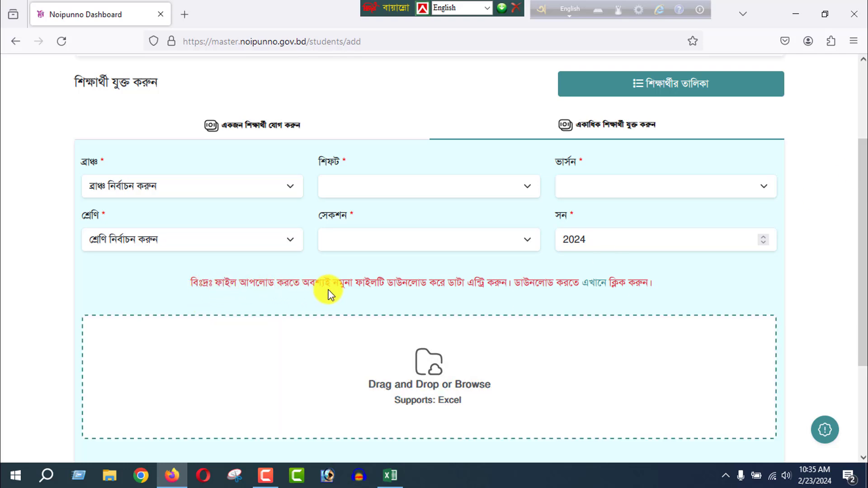
pyautogui.moveTo(178, 284); pyautogui.dragTo(649, 284)
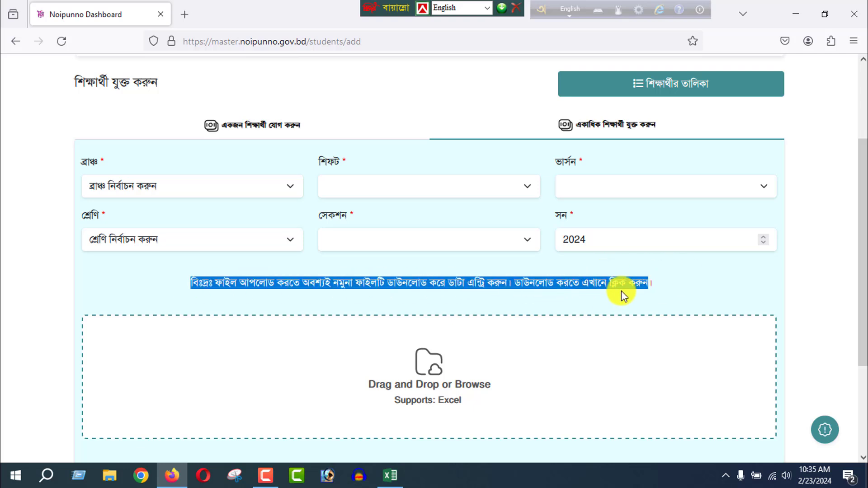
pyautogui.click(757, 274)
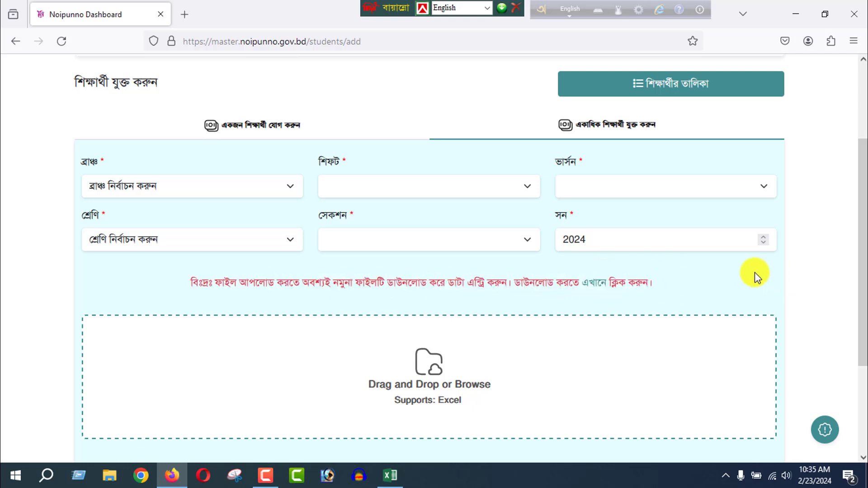
pyautogui.rightClick(595, 289)
pyautogui.click(613, 61)
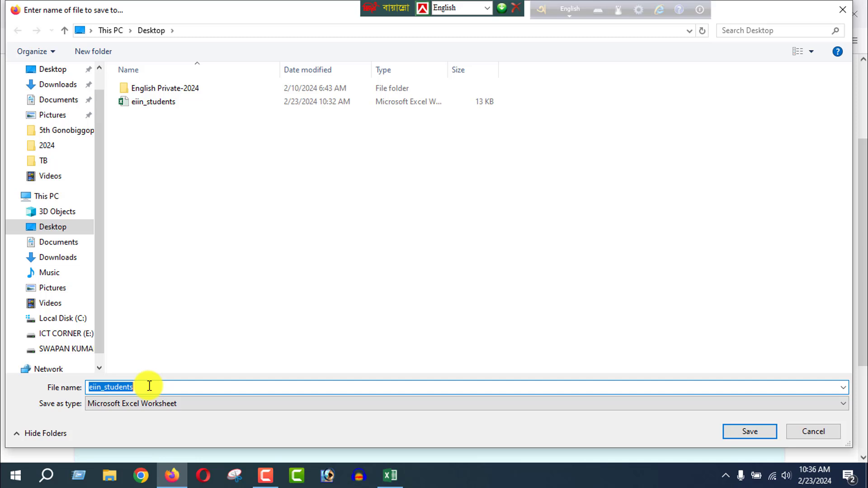
pyautogui.write('12')
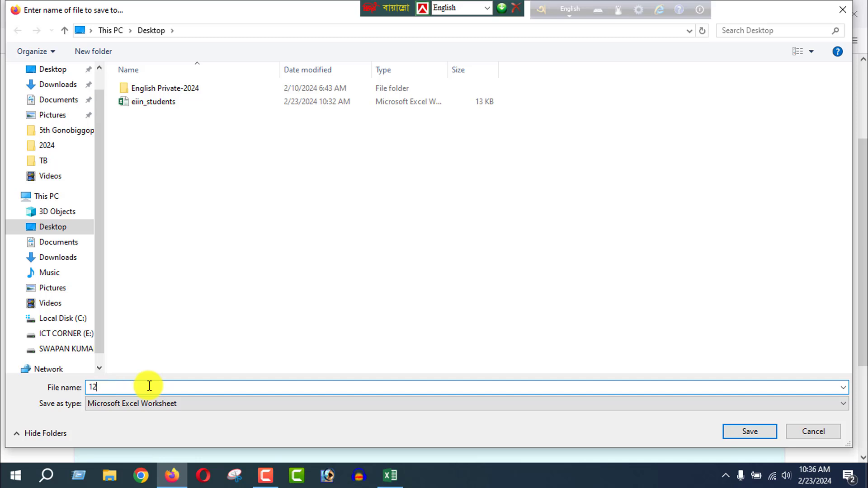
pyautogui.press('BackSpace')
pyautogui.write('CLASS NINE')
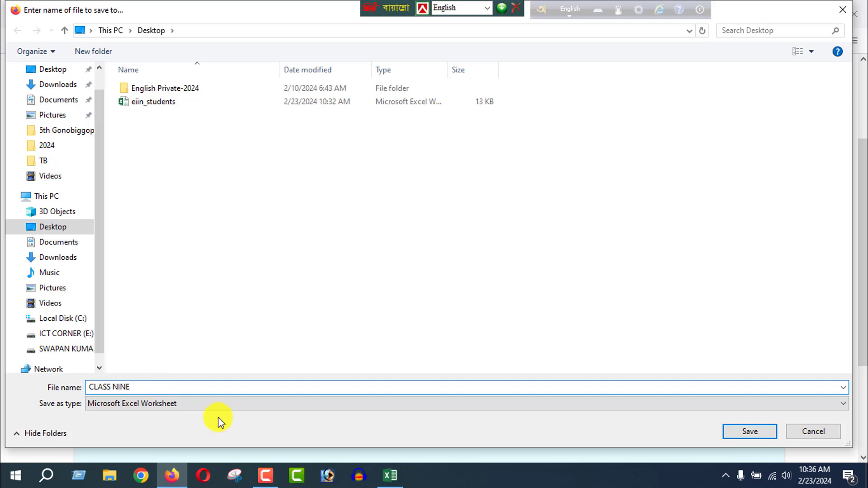
pyautogui.click(738, 433)
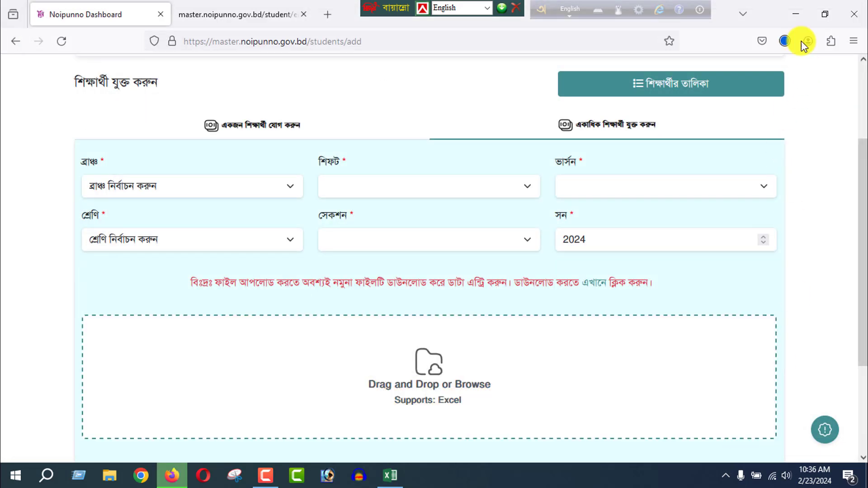
pyautogui.click(793, 15)
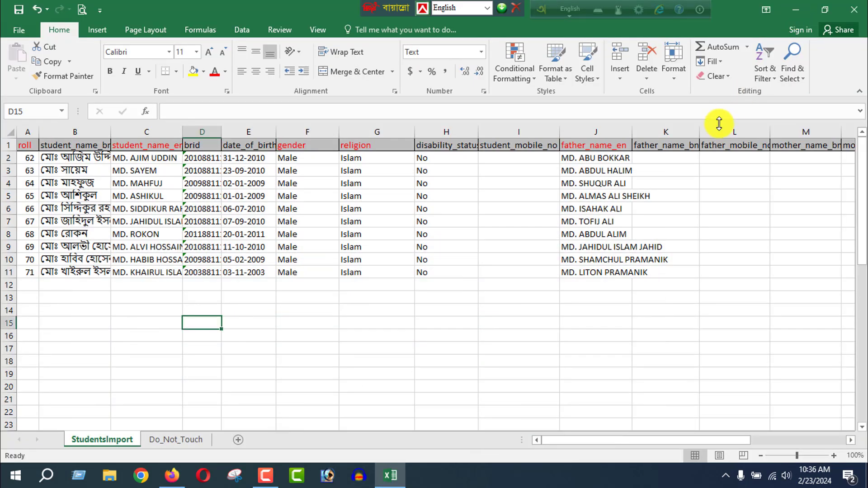
pyautogui.click(793, 13)
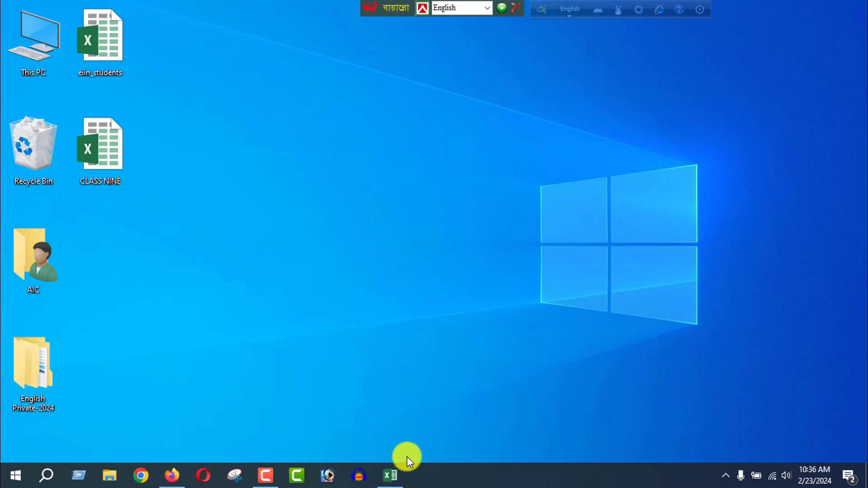
# Switch to the StudentsImport sheet in Excel and examine the header row from roll to guardian_mobile_no.
pyautogui.click(394, 476)
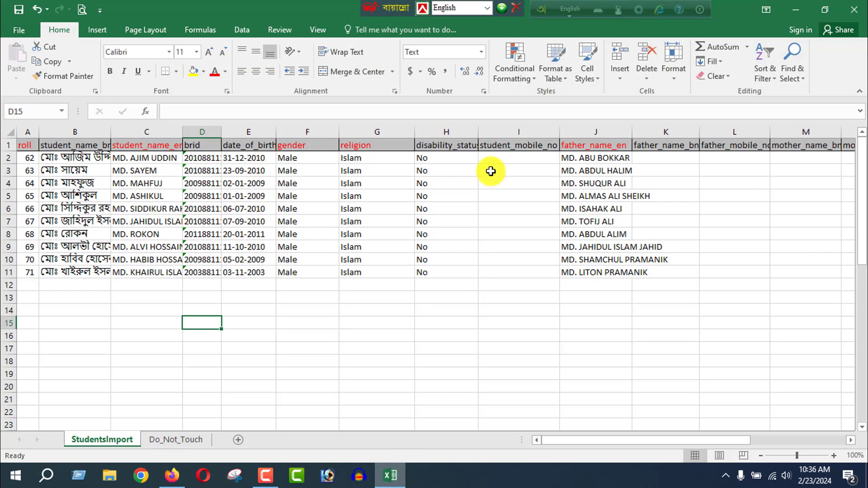
pyautogui.click(31, 147)
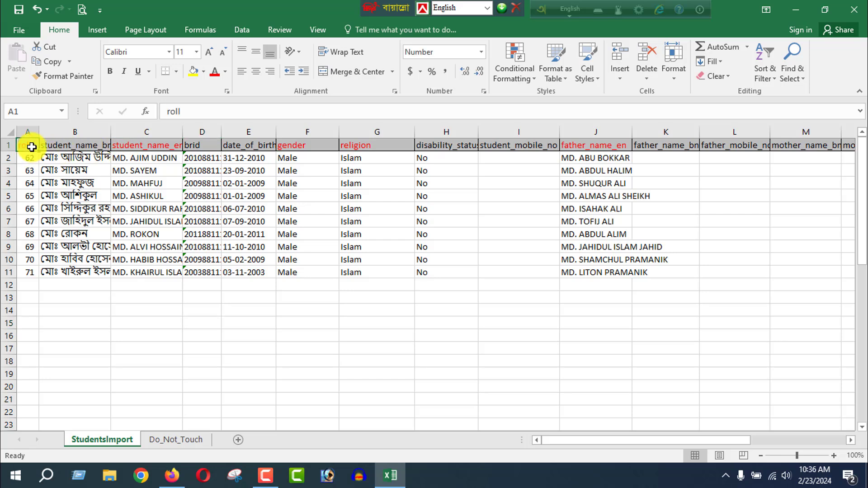
pyautogui.press('Right')
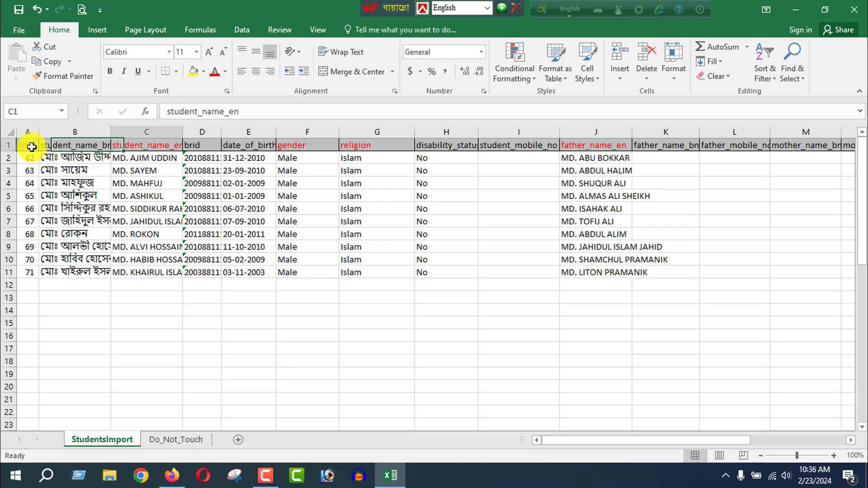
pyautogui.press('Right')
pyautogui.press('Right')
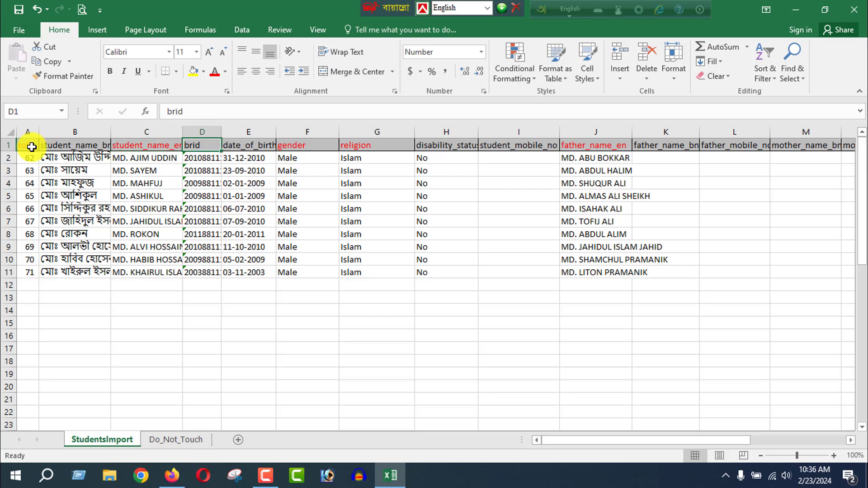
pyautogui.press('Right')
pyautogui.press('Right')
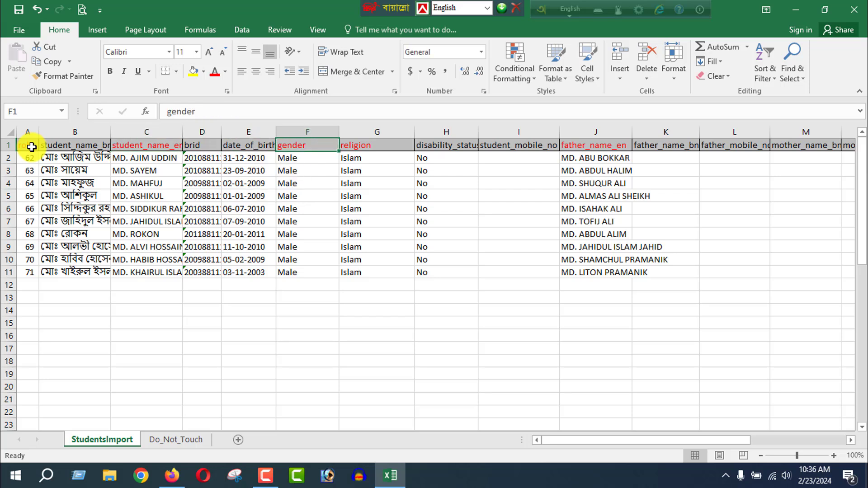
pyautogui.press('Right')
pyautogui.press('Right')
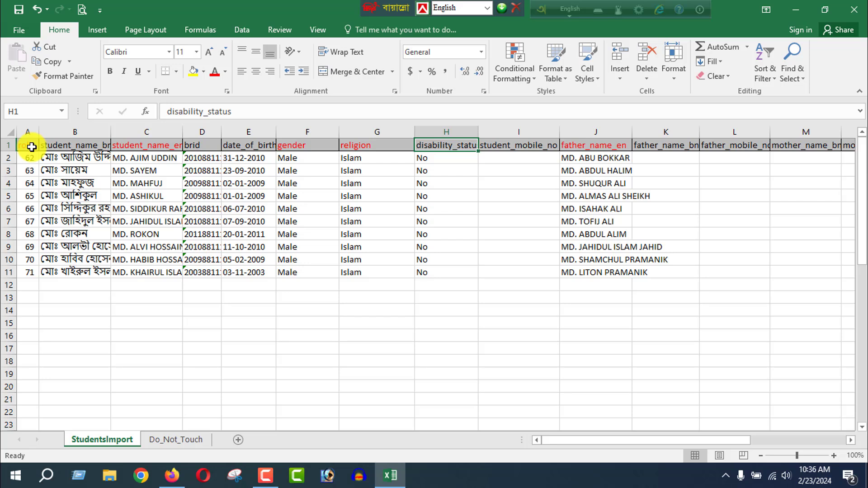
pyautogui.press('Right')
pyautogui.press('Right')
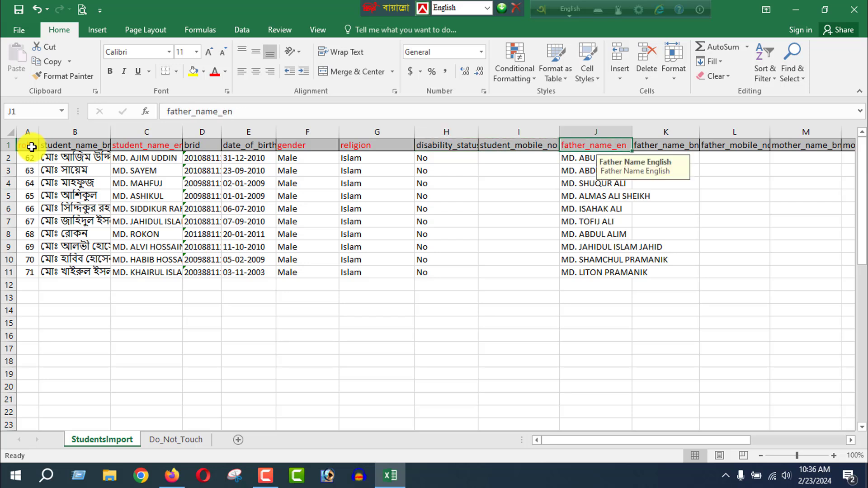
pyautogui.press('Right')
pyautogui.press('Right')
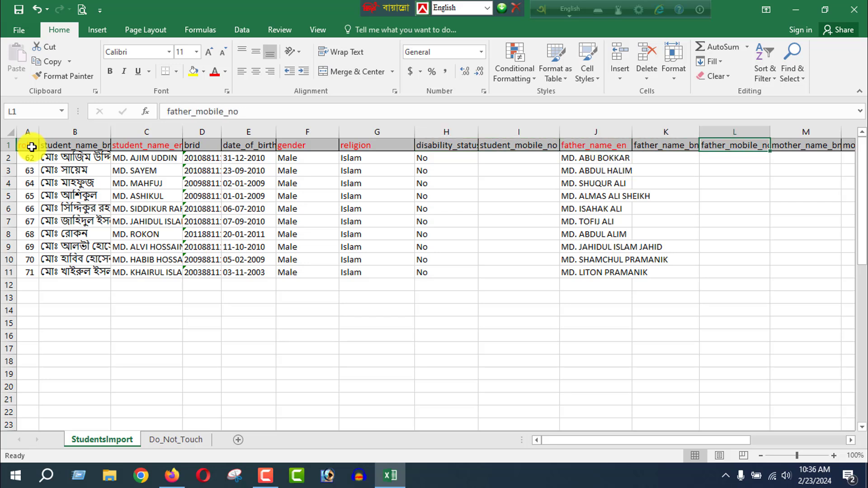
pyautogui.press('Right')
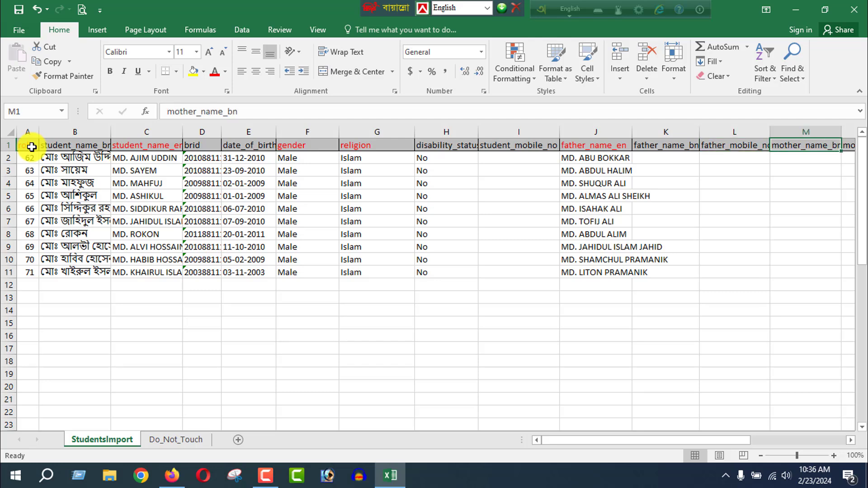
pyautogui.press('Right')
pyautogui.press('Right')
pyautogui.press('Right')
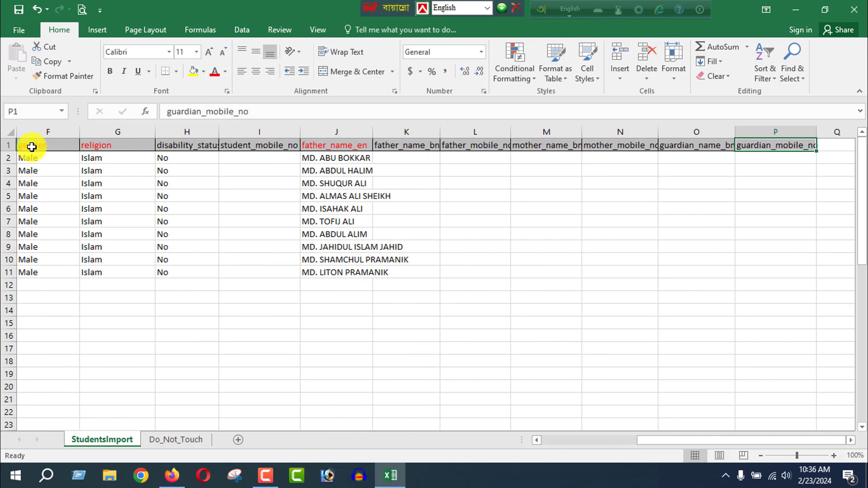
pyautogui.press('Left')
pyautogui.press('Left')
pyautogui.press('Left')
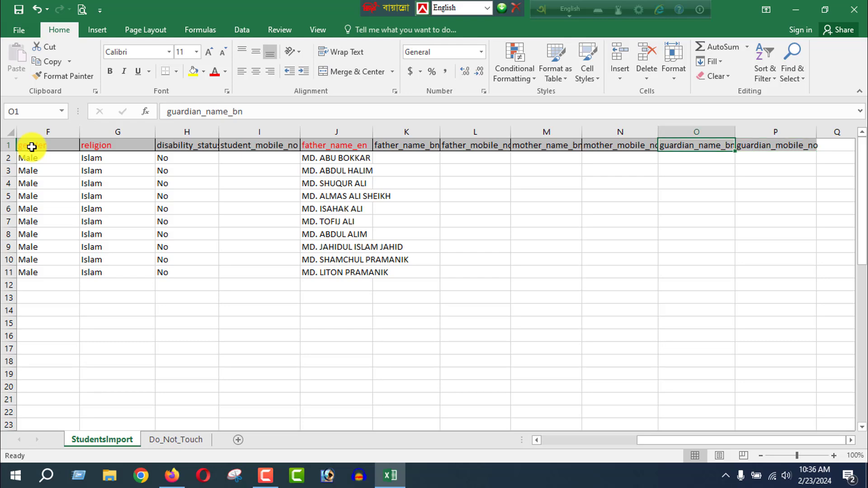
pyautogui.press('Home')
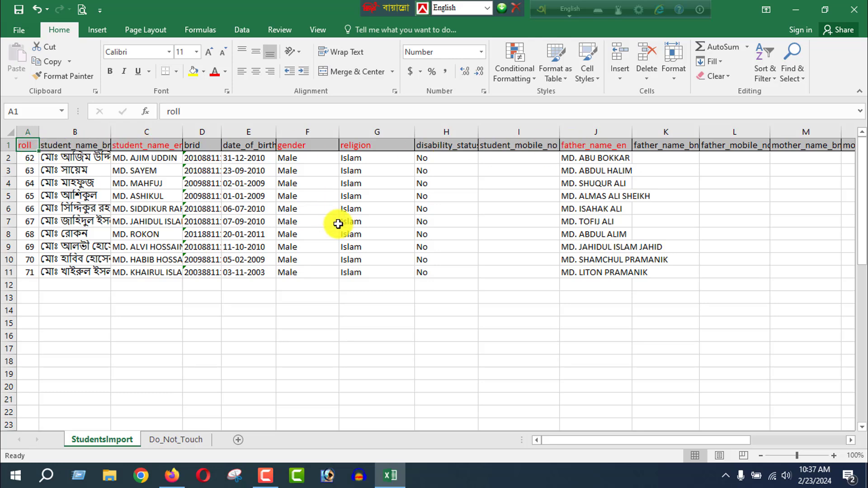
# Switch to the Noipunno page in Firefox, open single-student entry (একজন শিক্ষার্থী যোগ করুন) and examine its fields.
pyautogui.click(174, 475)
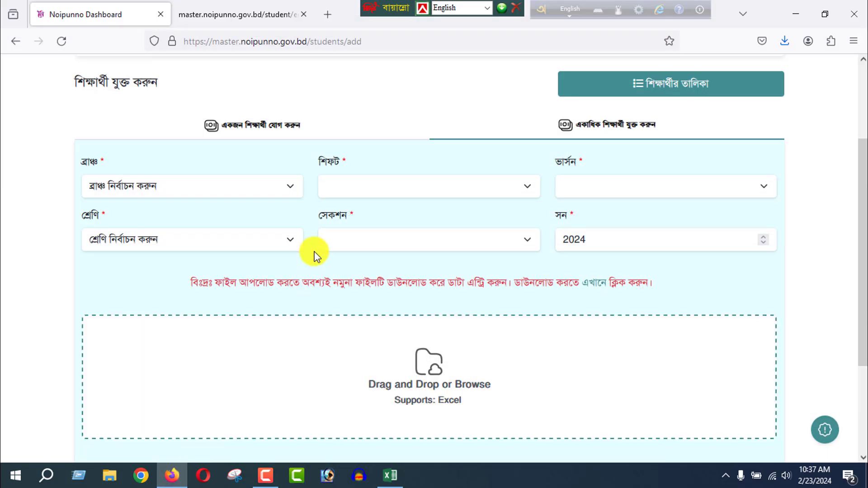
pyautogui.click(259, 135)
pyautogui.moveTo(862, 143); pyautogui.dragTo(863, 188)
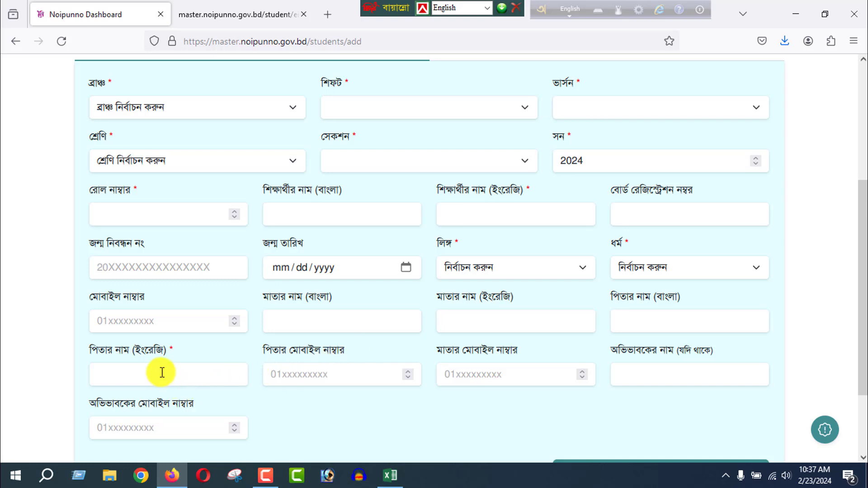
pyautogui.click(295, 213)
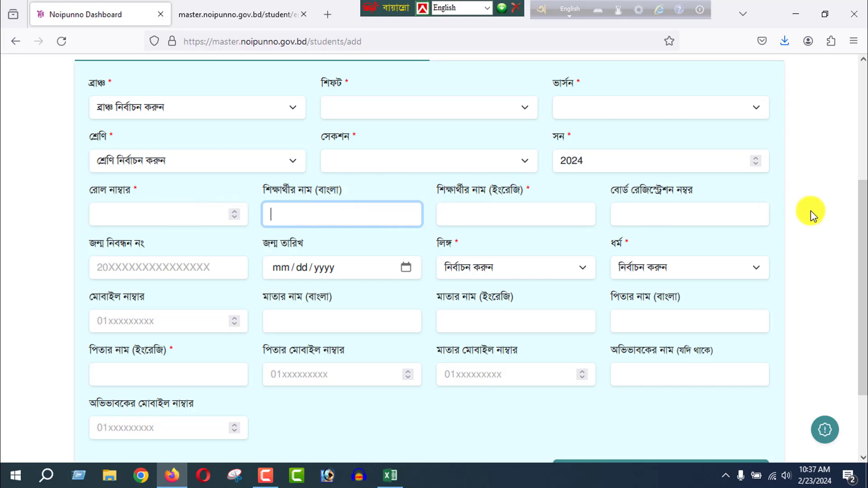
pyautogui.moveTo(863, 248); pyautogui.dragTo(864, 228)
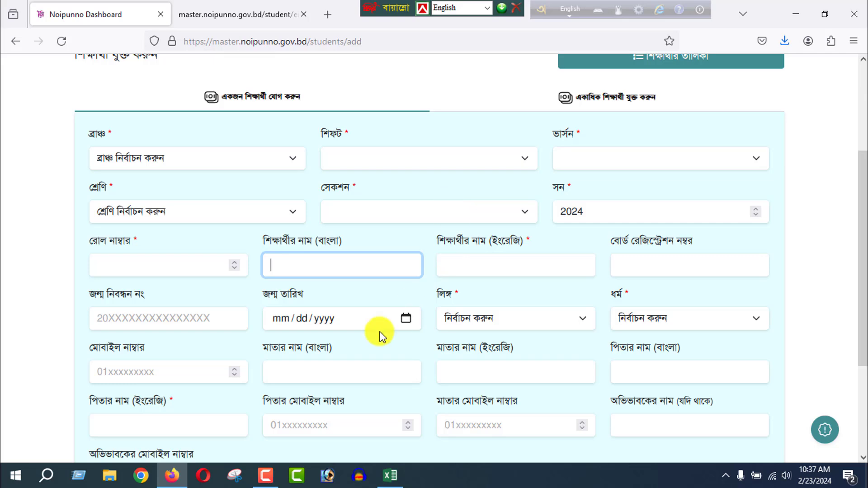
# Switch to the StudentsImport sheet in Excel and format the brid cells D2:D11 as Text.
pyautogui.click(389, 479)
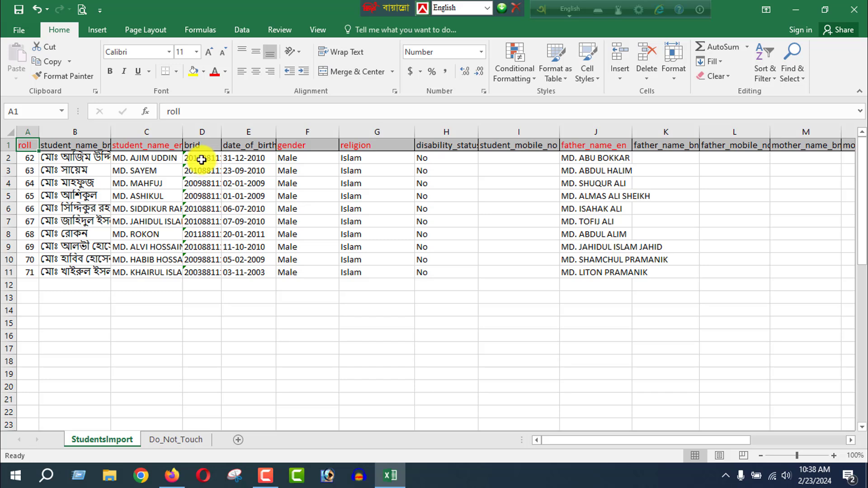
pyautogui.moveTo(202, 157); pyautogui.dragTo(207, 270)
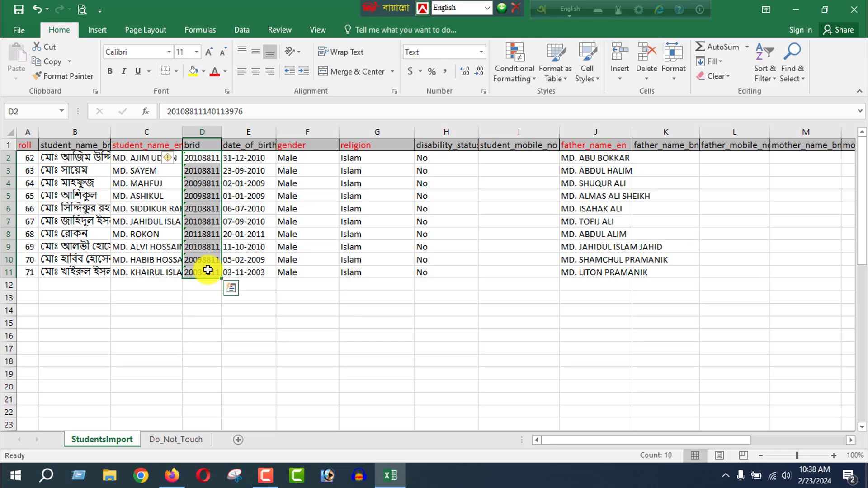
pyautogui.click(482, 52)
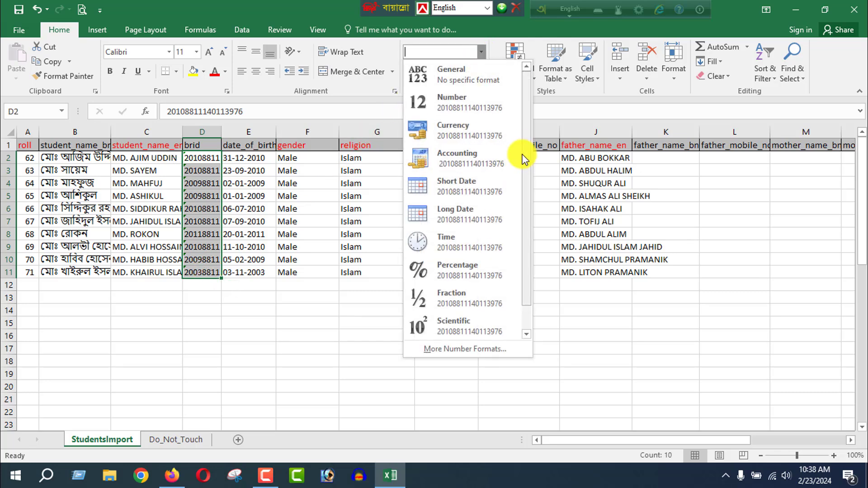
pyautogui.scroll(-2, 528, 223)
pyautogui.click(467, 321)
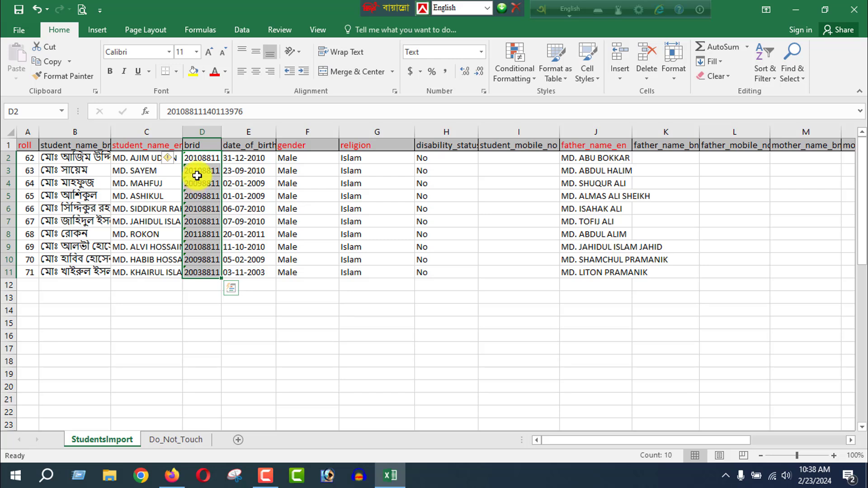
pyautogui.click(206, 334)
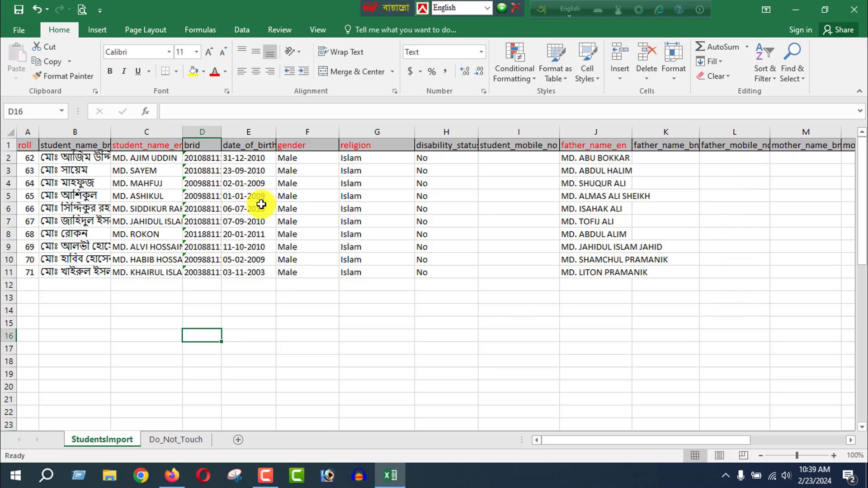
# Set the gender in F2 to Male from its list of allowed values and fill it down to F11.
pyautogui.click(380, 157)
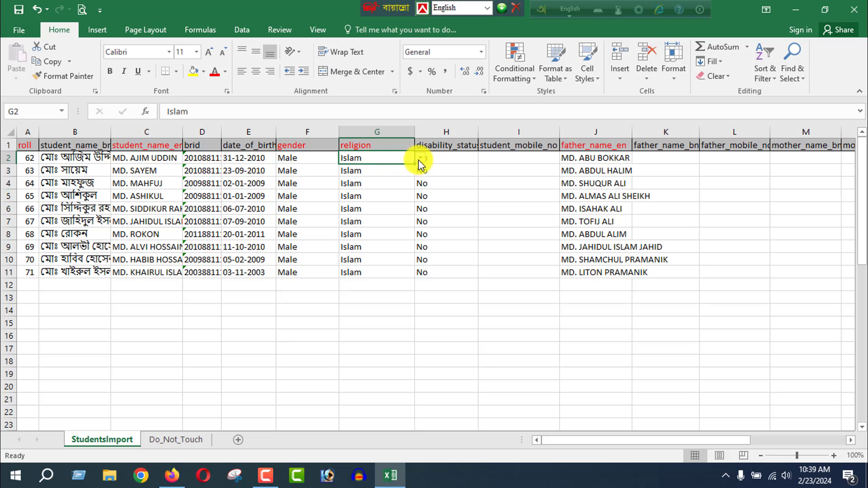
pyautogui.click(315, 158)
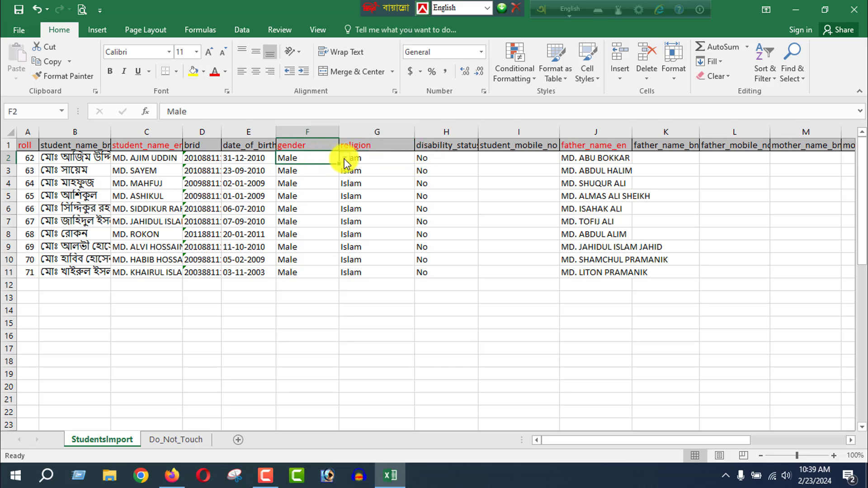
pyautogui.click(345, 158)
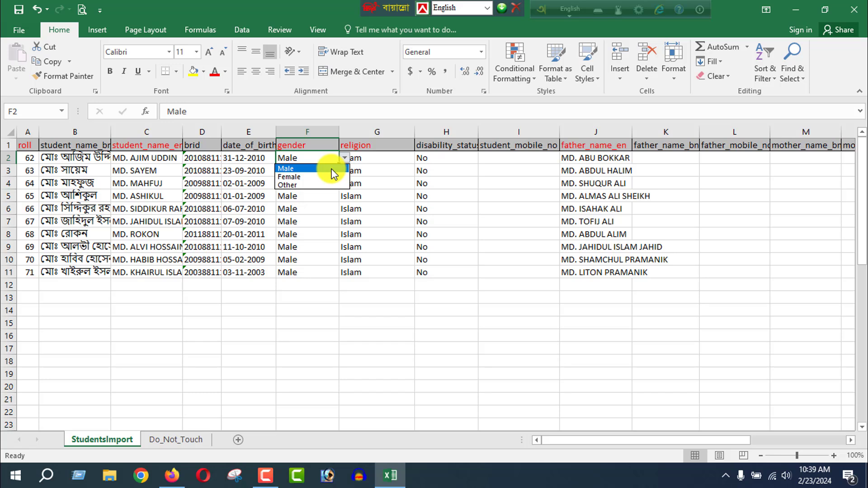
pyautogui.click(302, 169)
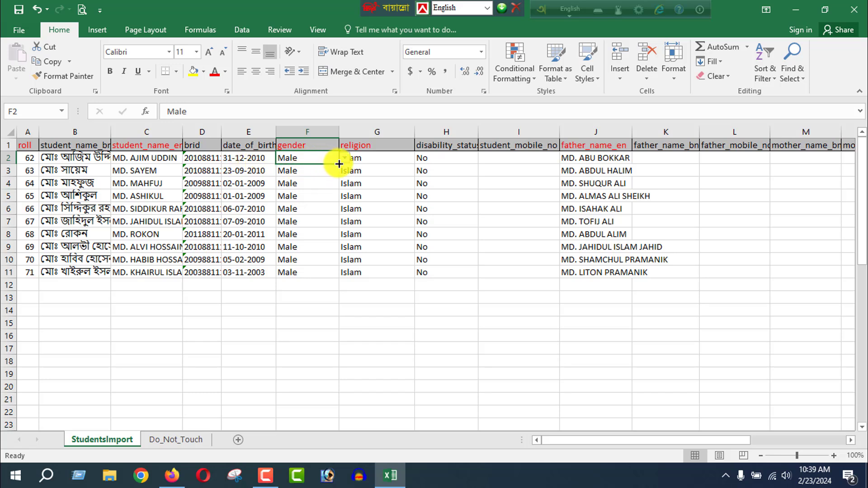
pyautogui.moveTo(339, 164); pyautogui.dragTo(339, 274)
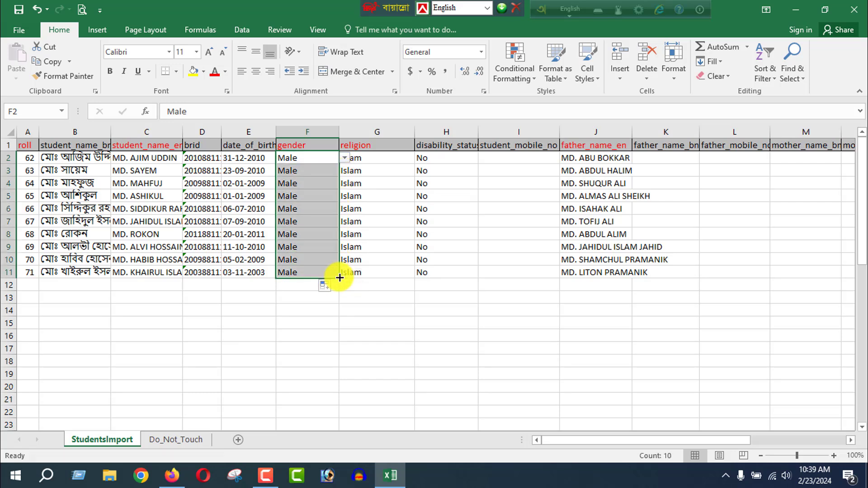
pyautogui.click(287, 309)
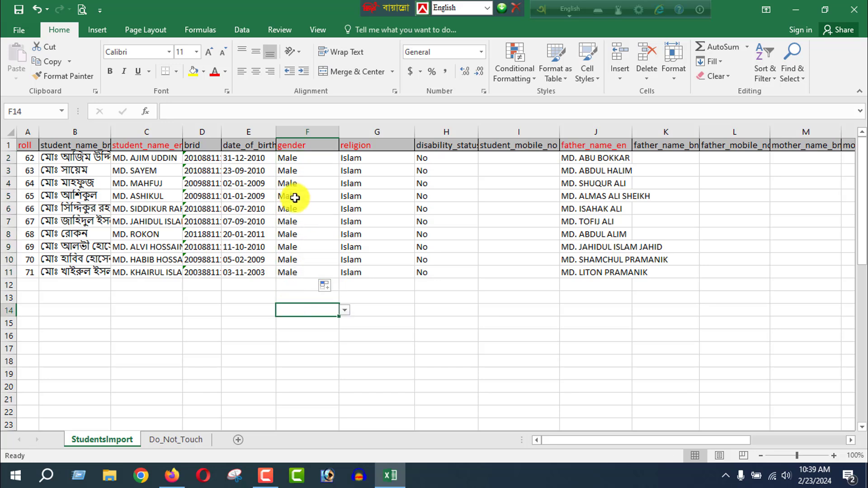
# Set the religion in G2 to Islam from its list of allowed values and fill it down to G11.
pyautogui.click(382, 161)
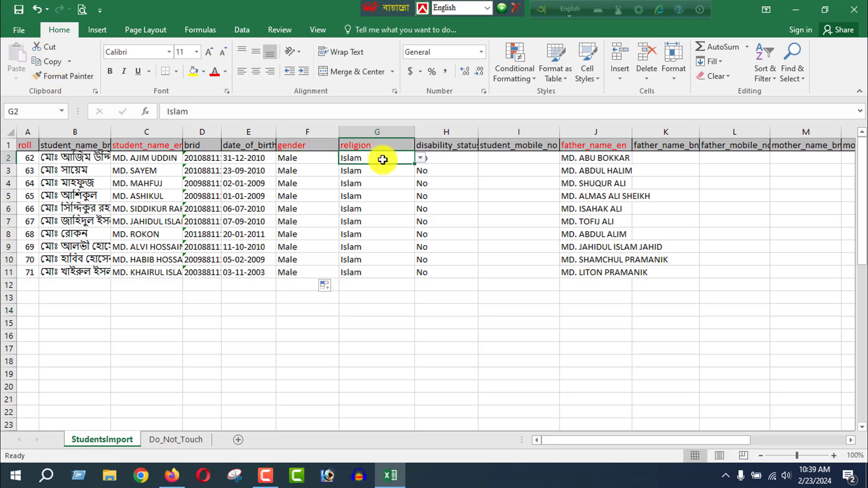
pyautogui.click(425, 159)
pyautogui.click(406, 159)
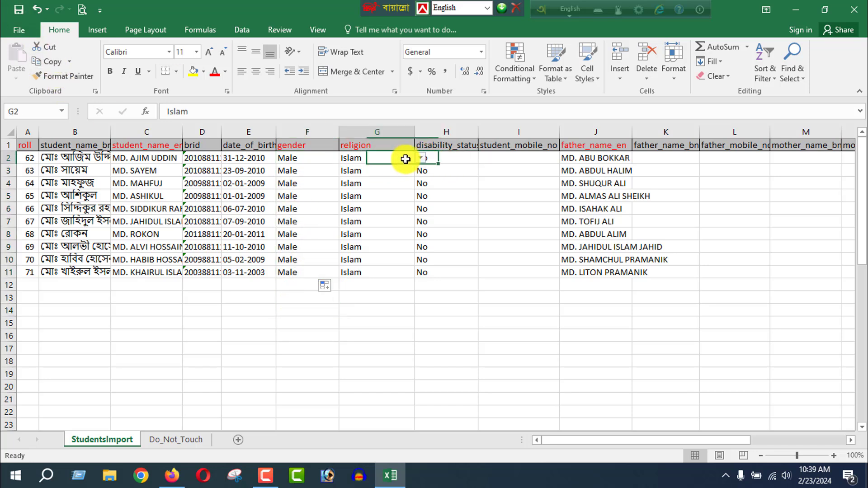
pyautogui.click(420, 158)
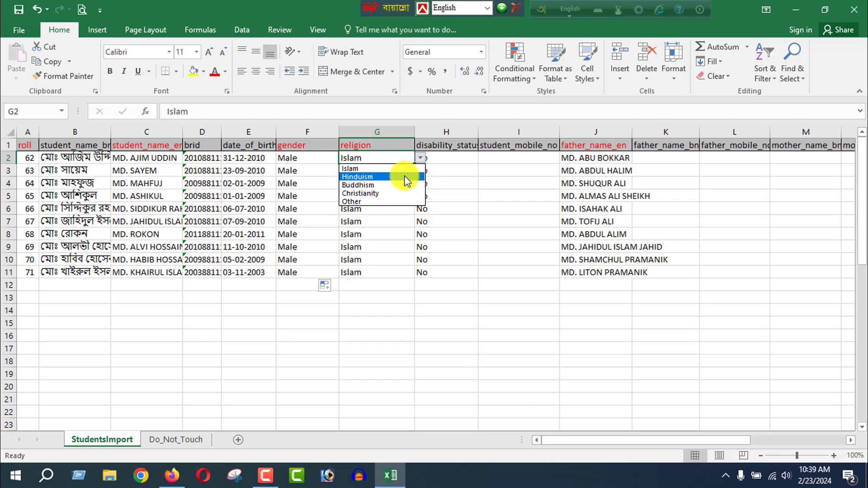
pyautogui.click(405, 167)
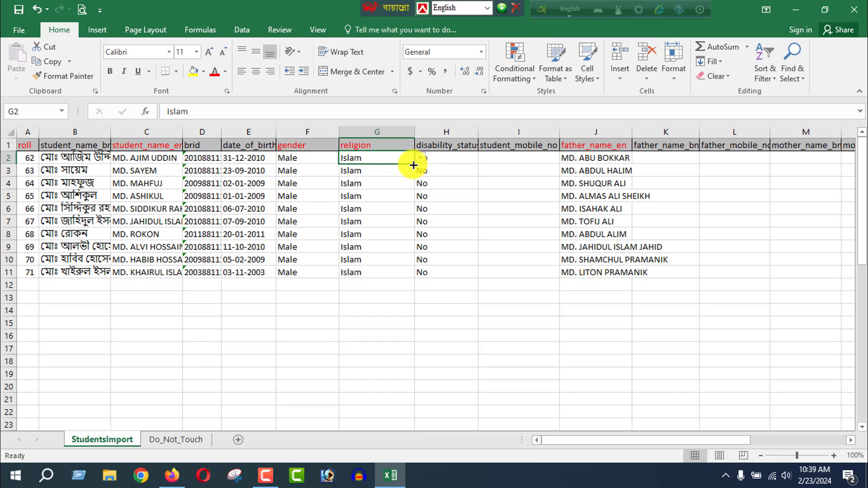
pyautogui.moveTo(414, 164); pyautogui.dragTo(412, 284)
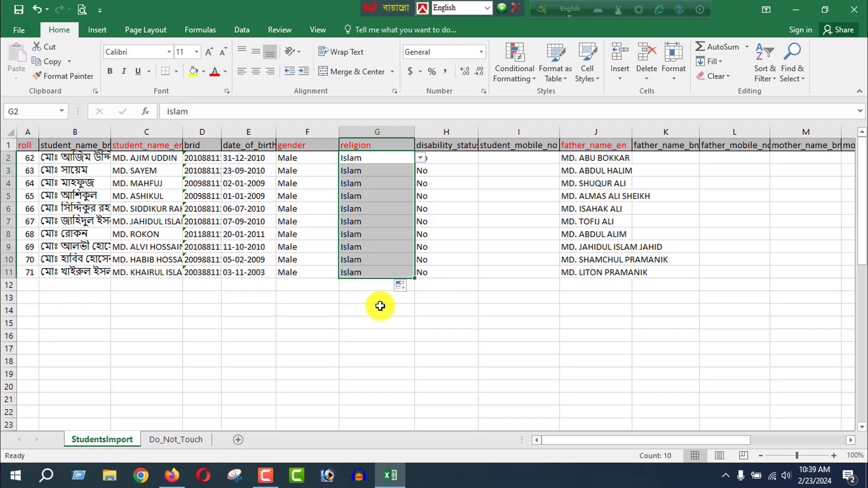
pyautogui.click(375, 308)
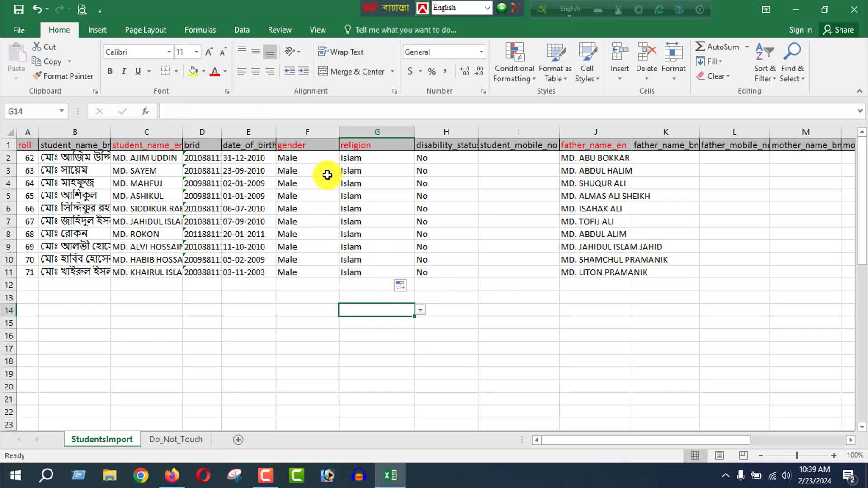
# Set the disability status in H2 to No from its list of allowed values and fill it down to H11.
pyautogui.click(439, 162)
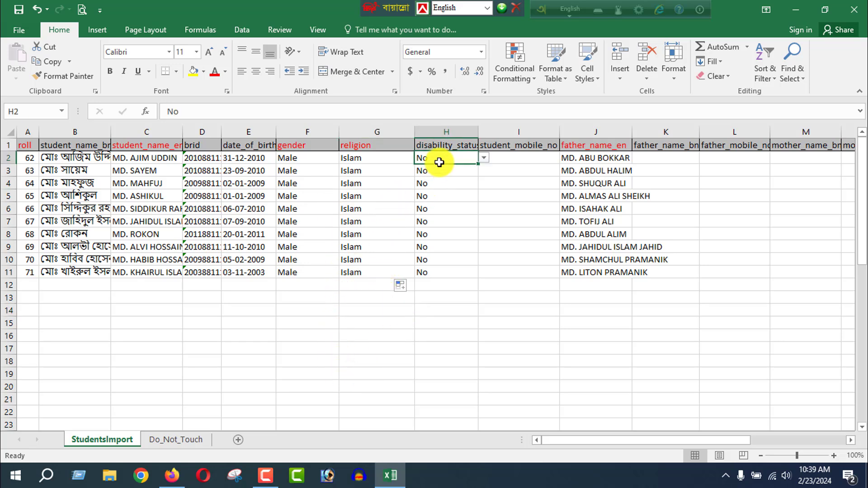
pyautogui.click(485, 158)
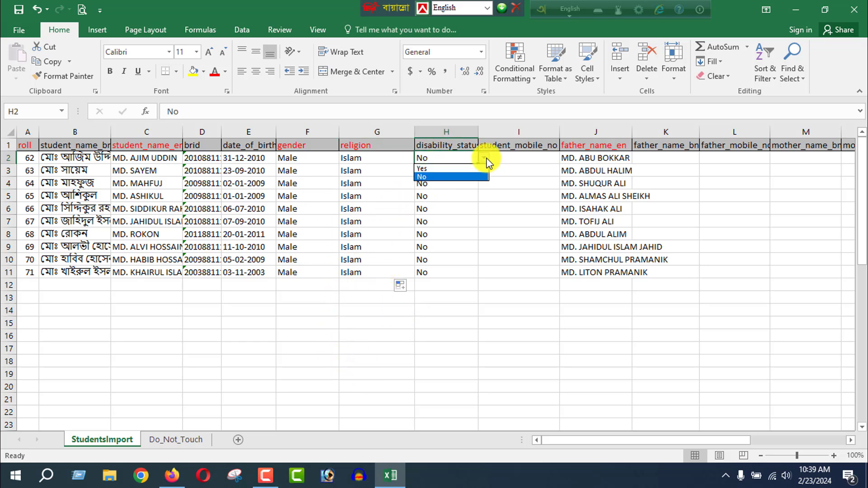
pyautogui.click(468, 176)
pyautogui.moveTo(478, 165); pyautogui.dragTo(475, 276)
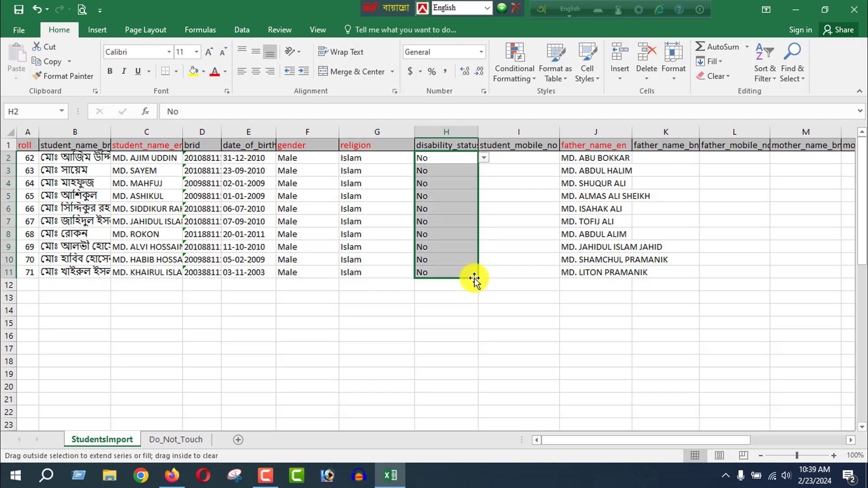
pyautogui.click(447, 298)
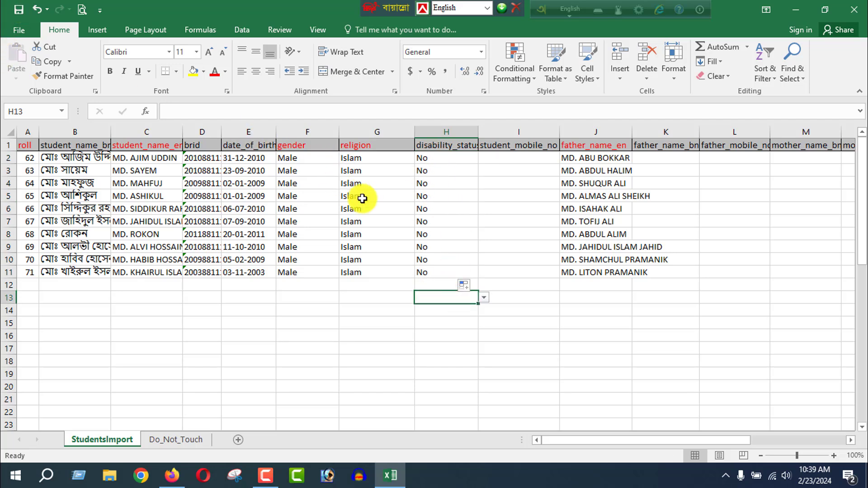
# Examine the required date format for the date_of_birth column in an empty cell and in E2.
pyautogui.click(239, 322)
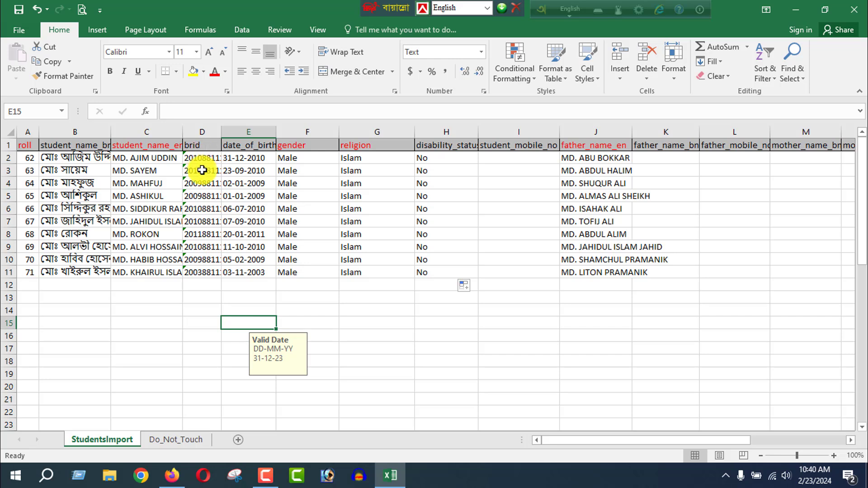
pyautogui.click(246, 158)
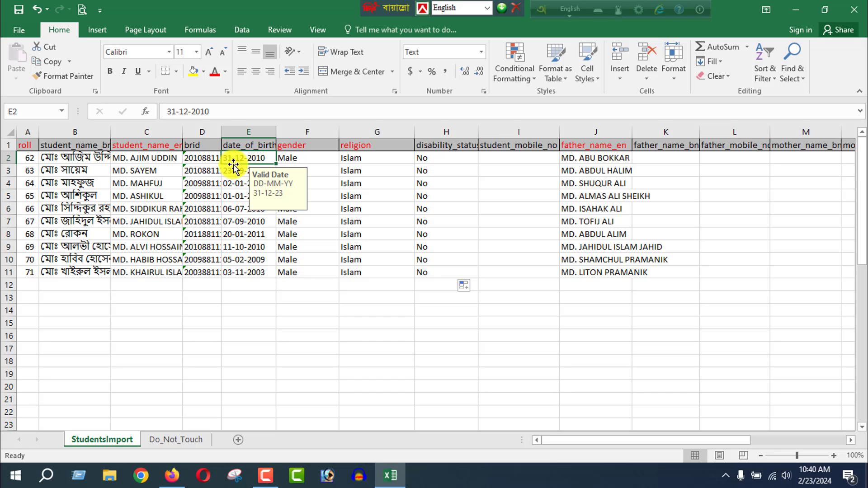
pyautogui.click(282, 298)
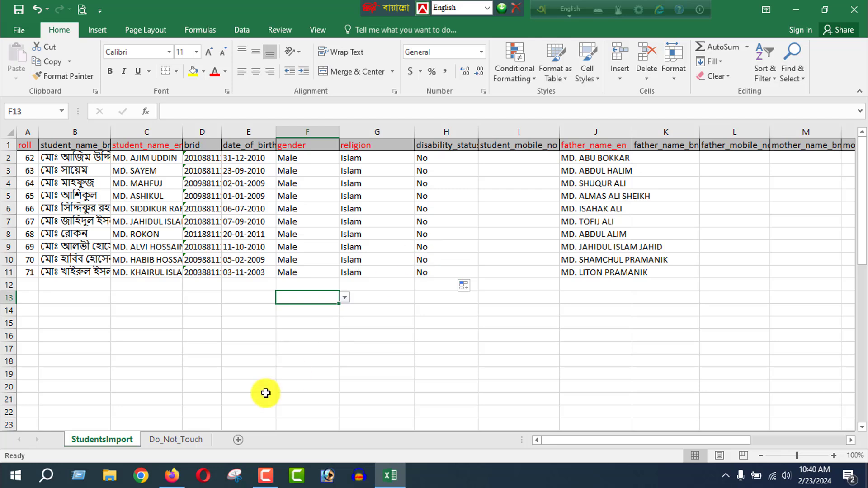
# Switch to the Noipunno page in Firefox and set the form back to multiple-student entry (একাধিক শিক্ষার্থী যুক্ত করুন).
pyautogui.click(174, 475)
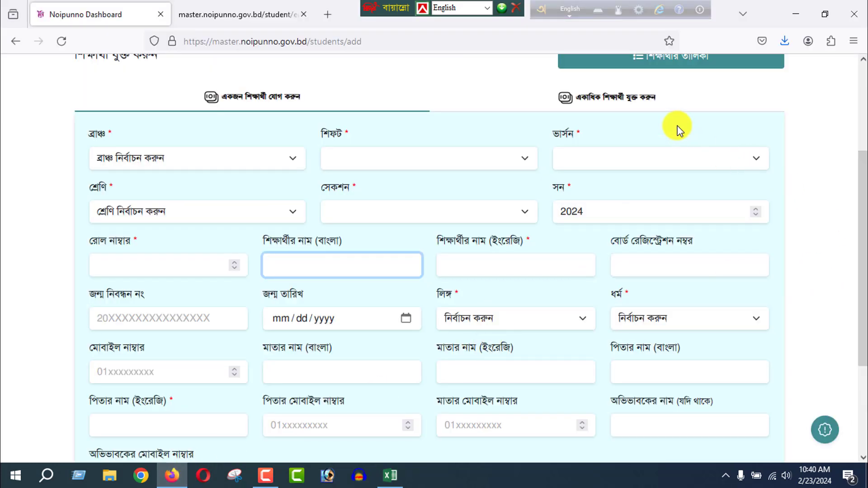
pyautogui.click(668, 103)
pyautogui.scroll(-1, 594, 361)
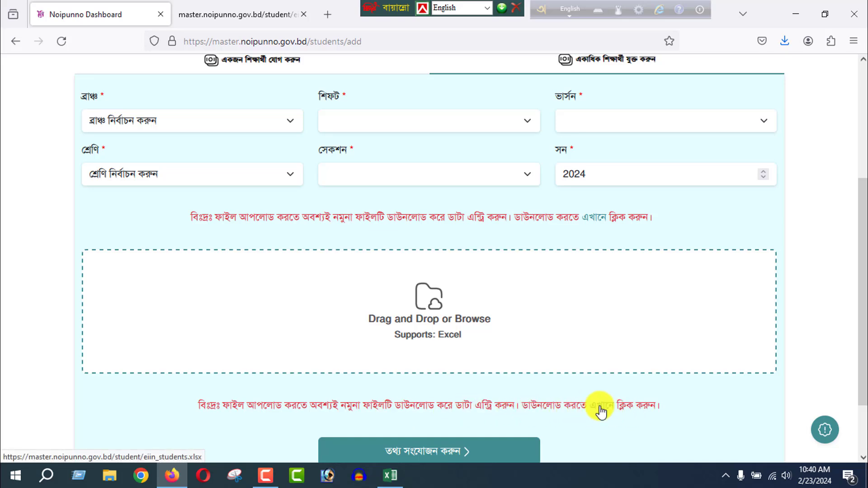
# Switch to Excel and save the workbook with the student data.
pyautogui.click(390, 476)
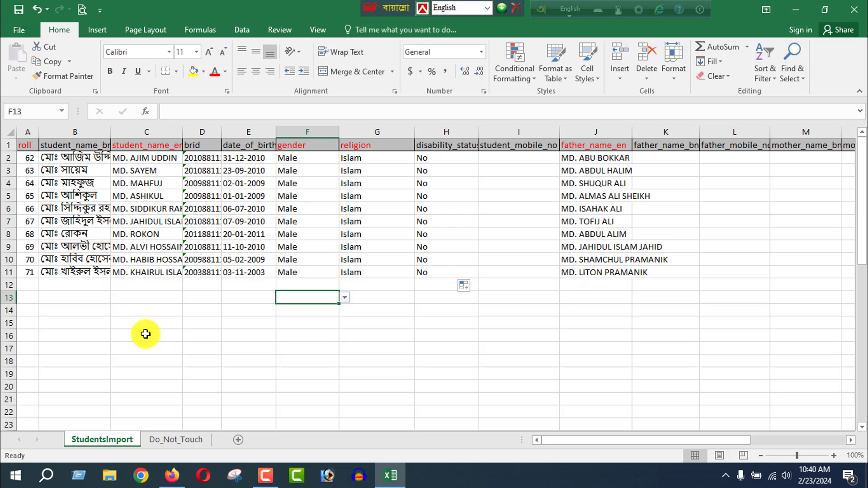
pyautogui.click(20, 13)
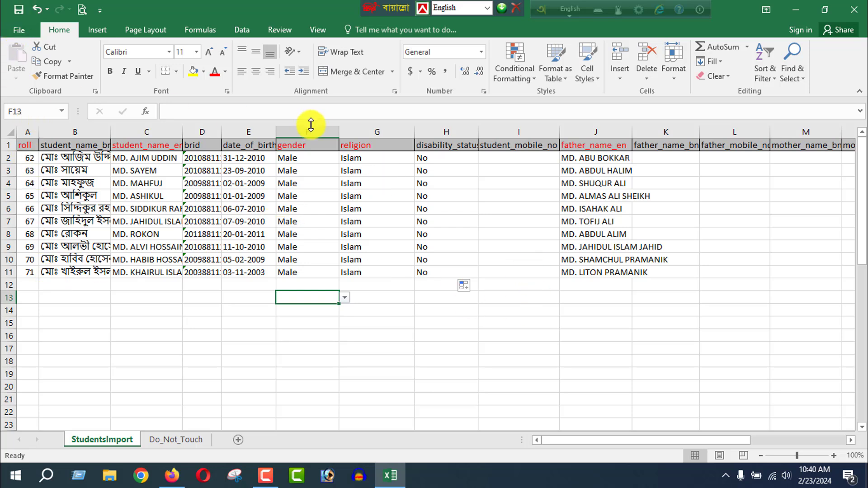
# Switch to the Noipunno page in Firefox and bring up the multiple-student form's selection fields.
pyautogui.click(172, 475)
pyautogui.scroll(3, 861, 291)
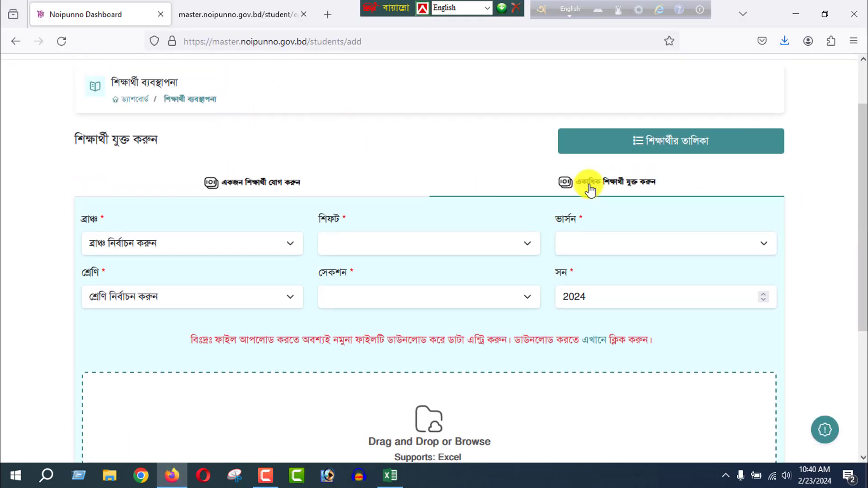
pyautogui.scroll(-1, 863, 162)
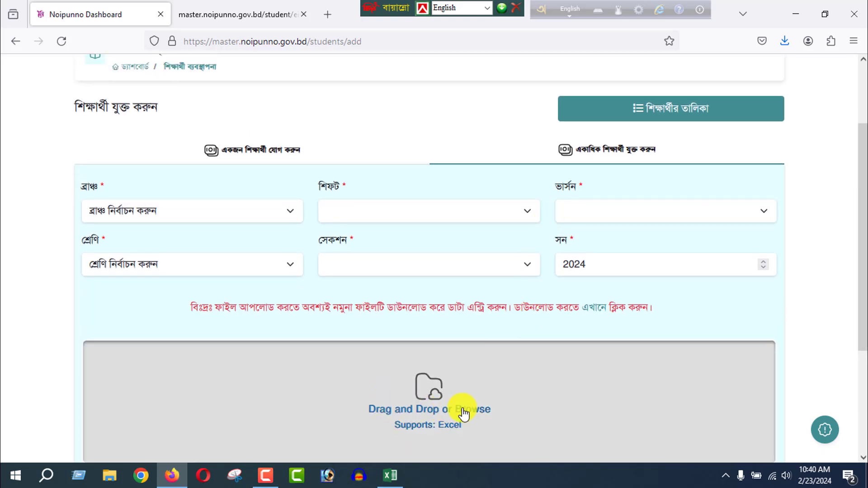
# Select BANIAGATI S. N. ACADEMY SCHOOL & COLLEGE as the branch, class Nine and section A in the multiple-student form.
pyautogui.click(147, 220)
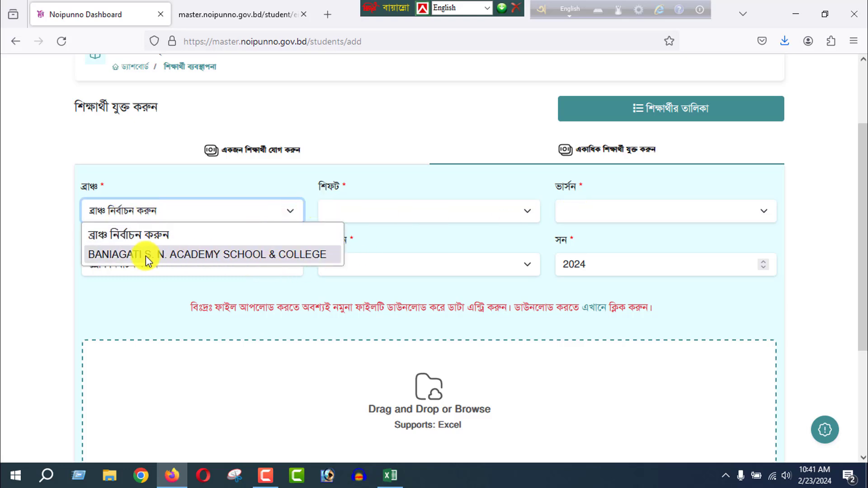
pyautogui.click(225, 260)
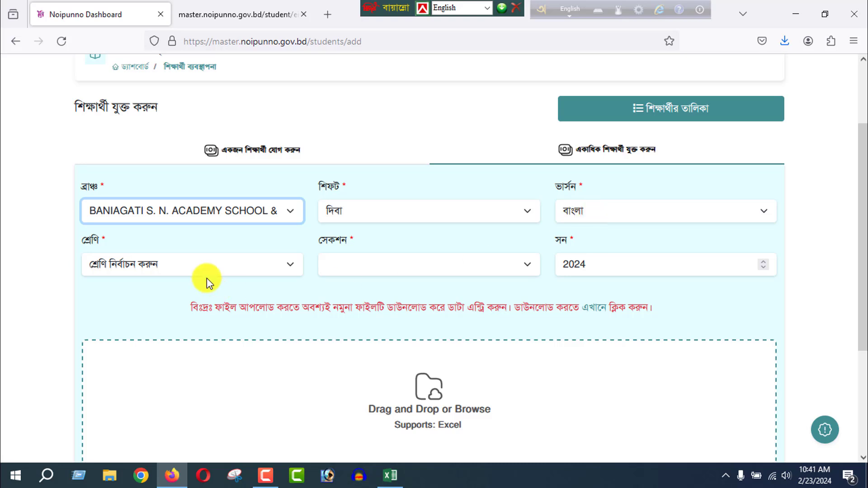
pyautogui.click(153, 266)
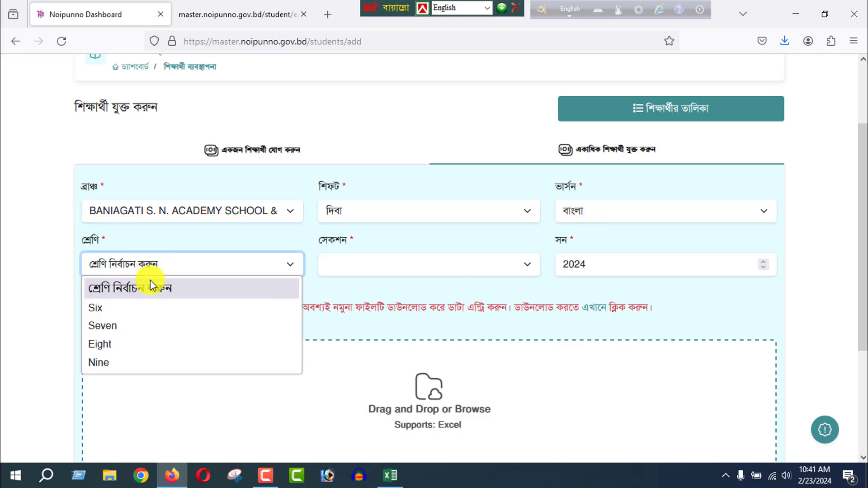
pyautogui.click(120, 364)
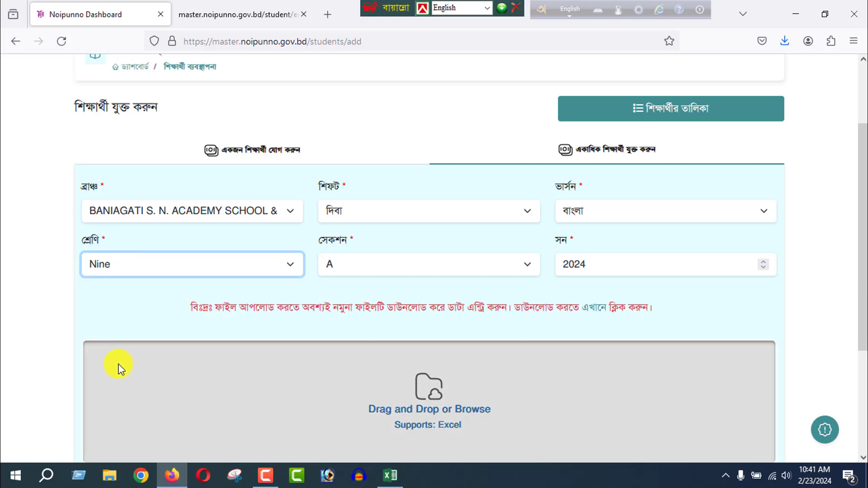
pyautogui.click(349, 261)
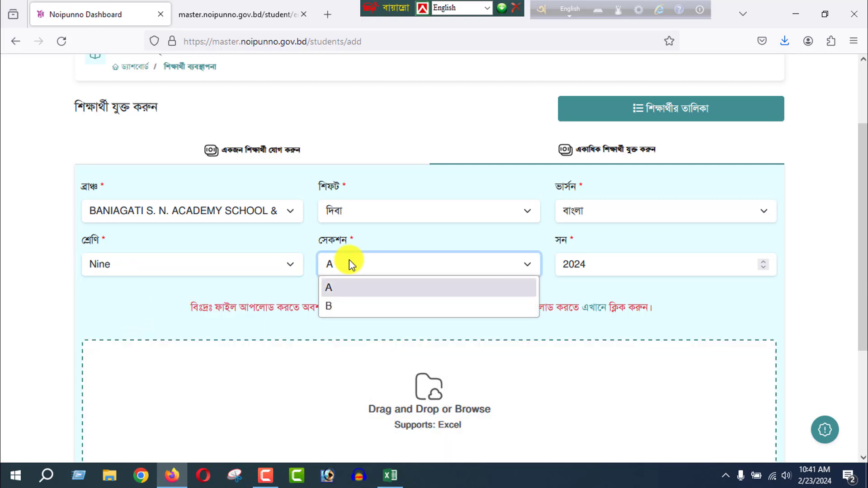
pyautogui.click(340, 291)
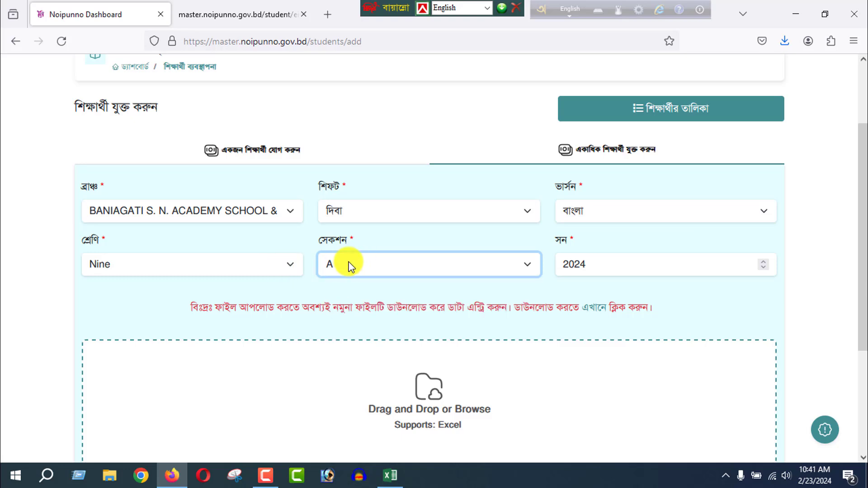
# Attach the eiin_students Excel file from the Desktop to the upload area without submitting it.
pyautogui.scroll(-1, 864, 262)
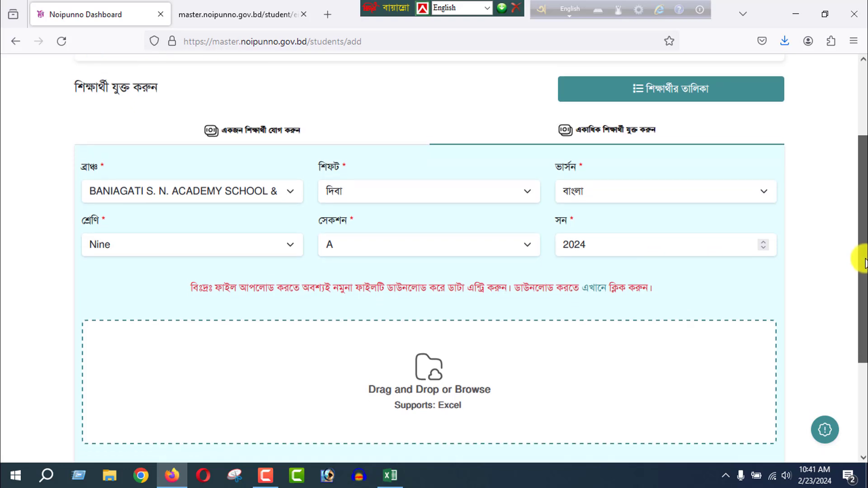
pyautogui.scroll(-2, 805, 254)
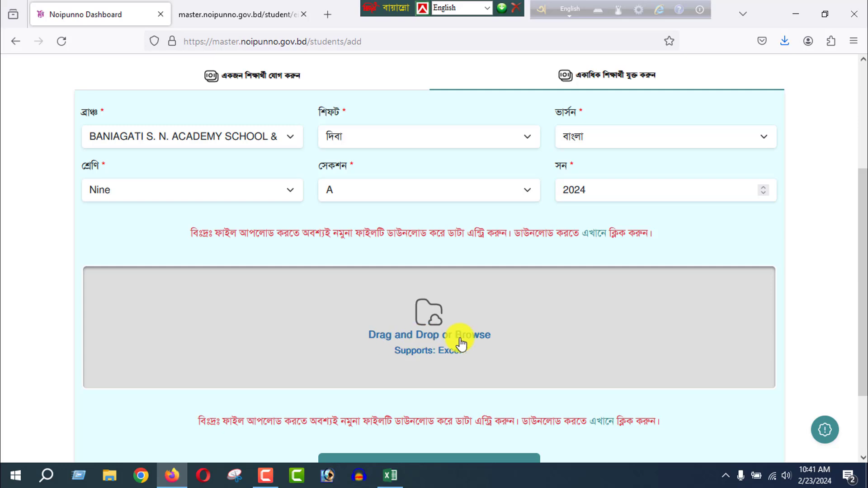
pyautogui.click(429, 322)
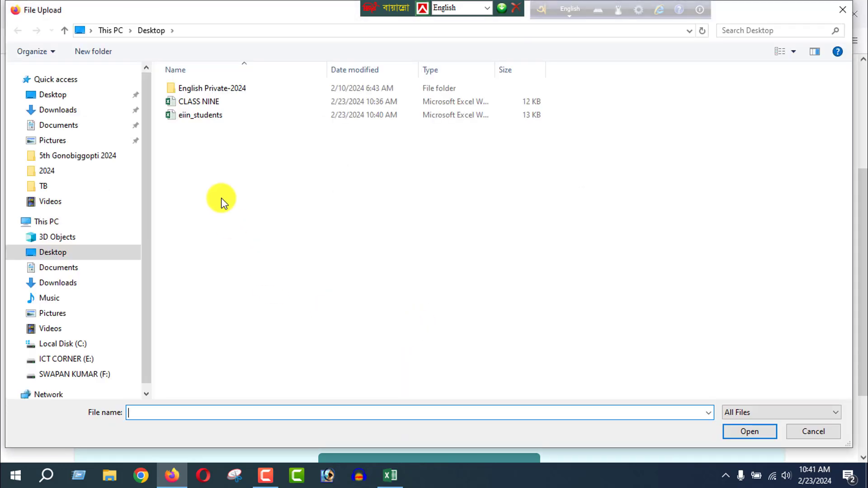
pyautogui.click(220, 119)
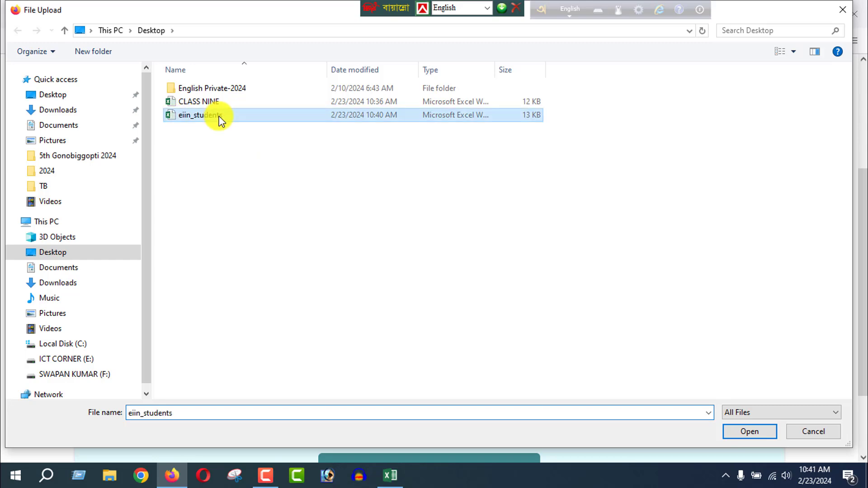
pyautogui.click(733, 430)
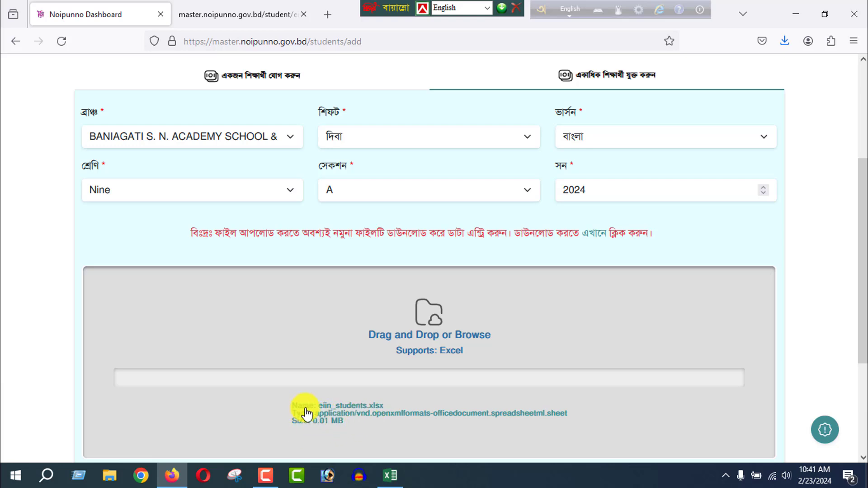
pyautogui.scroll(-3, 861, 258)
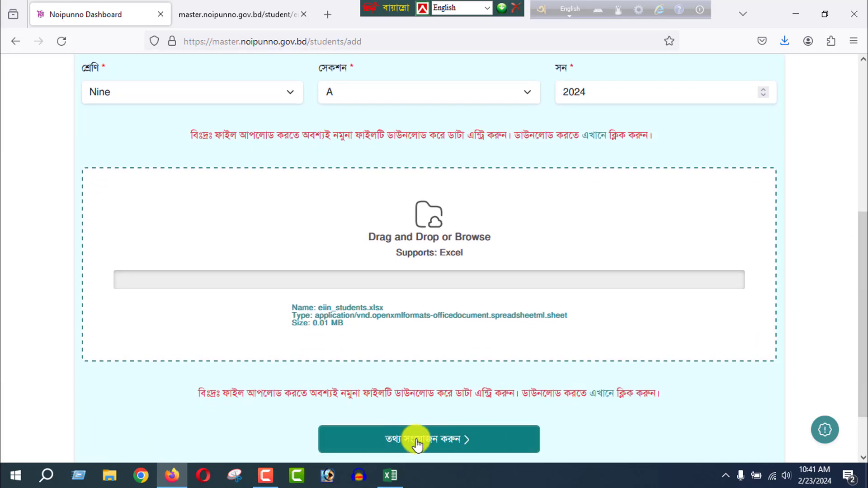
# Open the student management list (শিক্ষার্থী ব্যবস্থাপনা) and check the total number of students before uploading.
pyautogui.moveTo(859, 326); pyautogui.dragTo(862, 206)
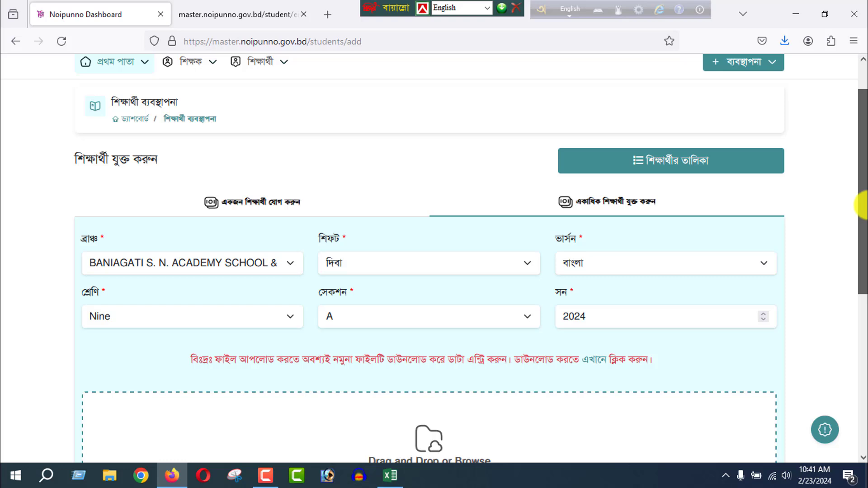
pyautogui.click(205, 66)
pyautogui.click(255, 63)
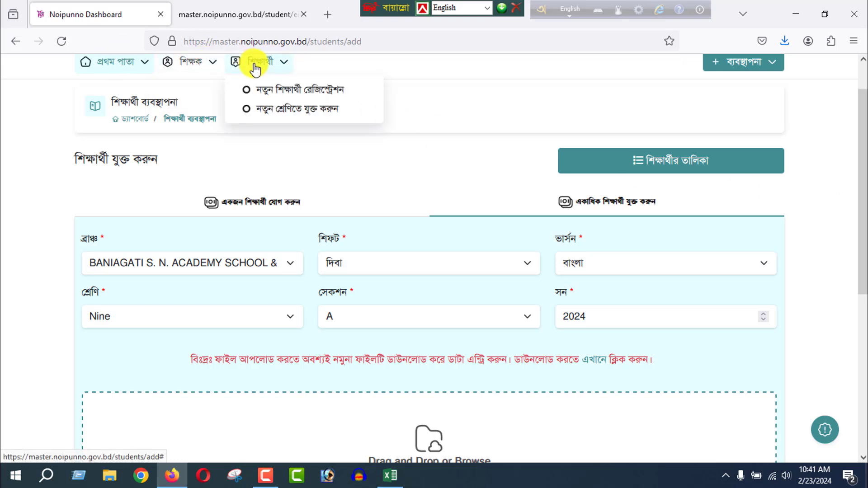
pyautogui.click(273, 113)
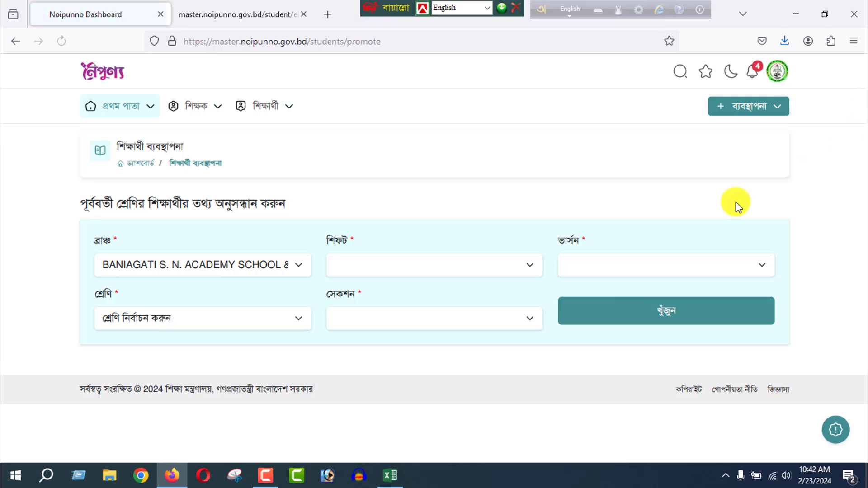
pyautogui.click(775, 107)
pyautogui.click(705, 242)
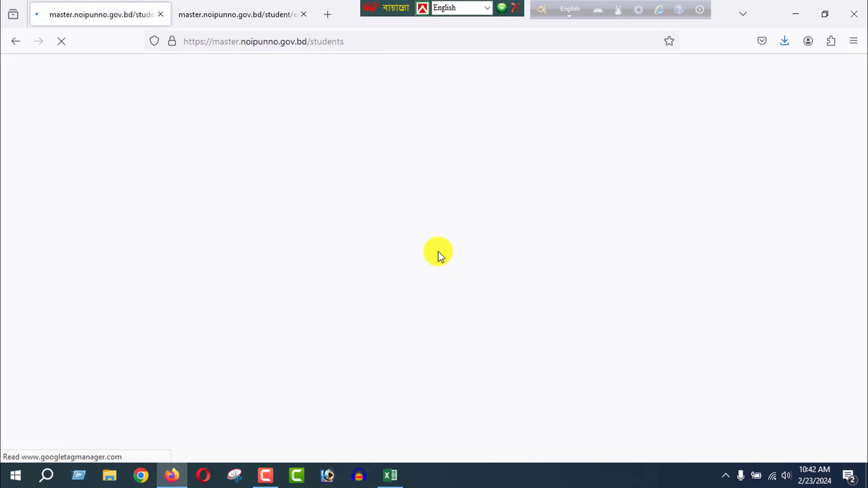
pyautogui.moveTo(194, 203); pyautogui.dragTo(230, 207)
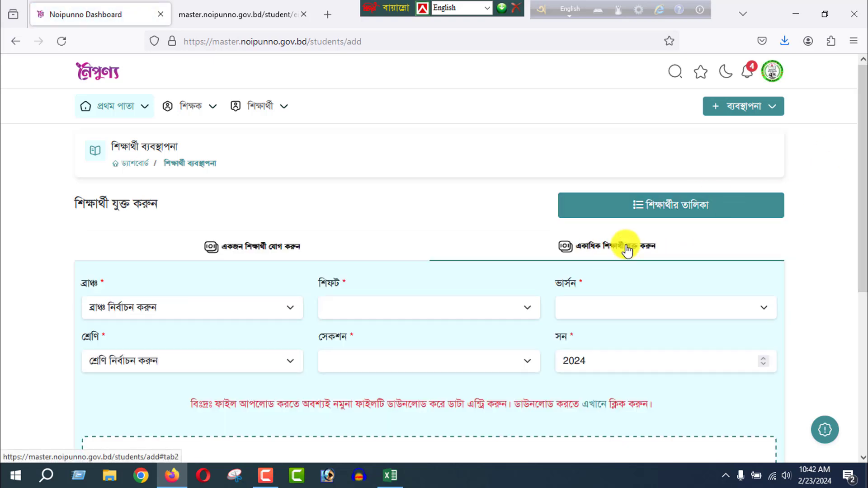
# Return to the multiple-student form and select branch BANIAGATI S. N. ACADEMY SCHOOL & COLLEGE and class Nine.
pyautogui.moveTo(861, 121); pyautogui.dragTo(859, 155)
pyautogui.click(155, 261)
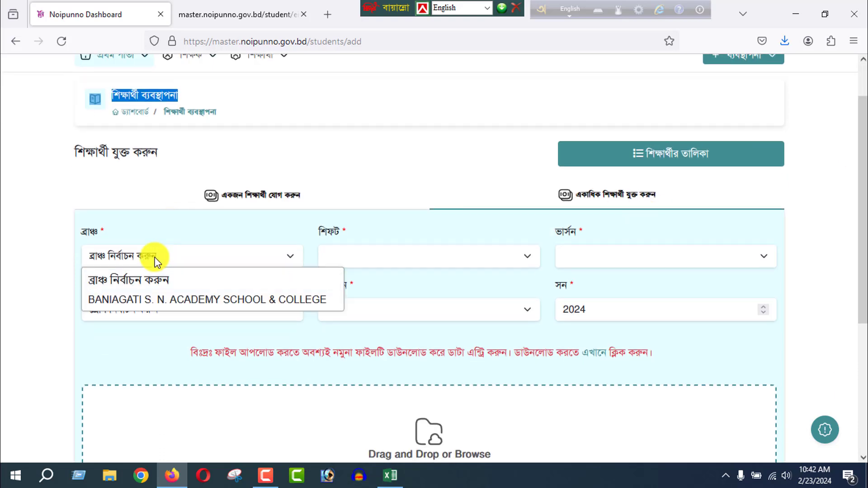
pyautogui.click(145, 301)
pyautogui.click(163, 303)
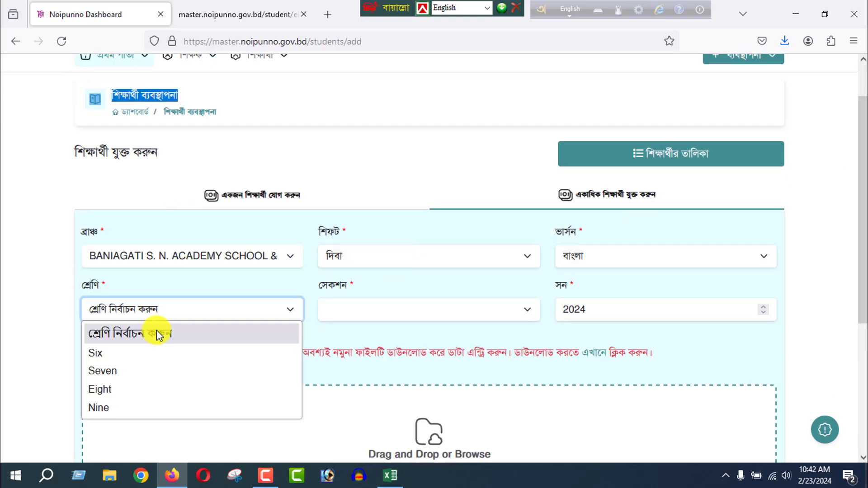
pyautogui.click(136, 409)
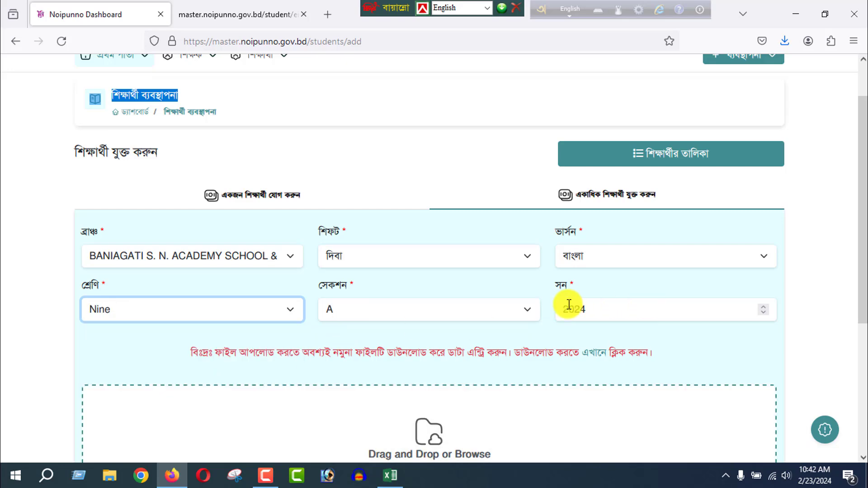
pyautogui.click(589, 307)
# Attach eiin_students from the Desktop to the form and submit the student data (তথ্য সংযোজন করুন).
pyautogui.moveTo(864, 181); pyautogui.dragTo(862, 242)
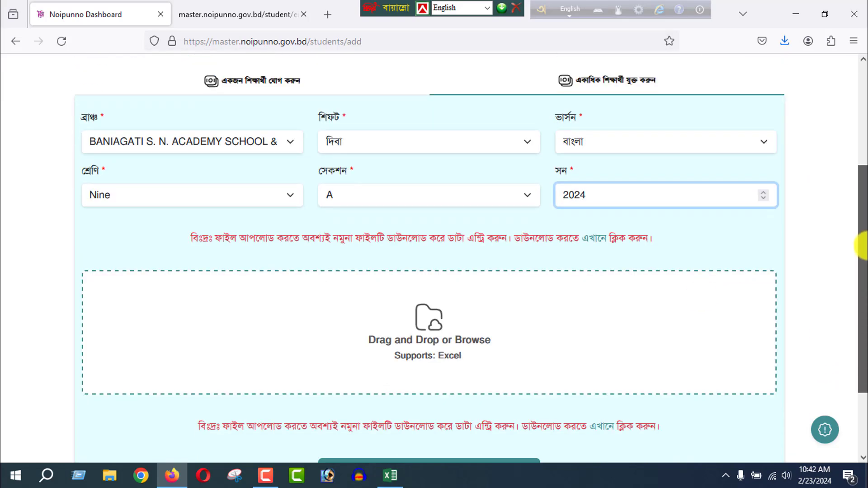
pyautogui.click(435, 337)
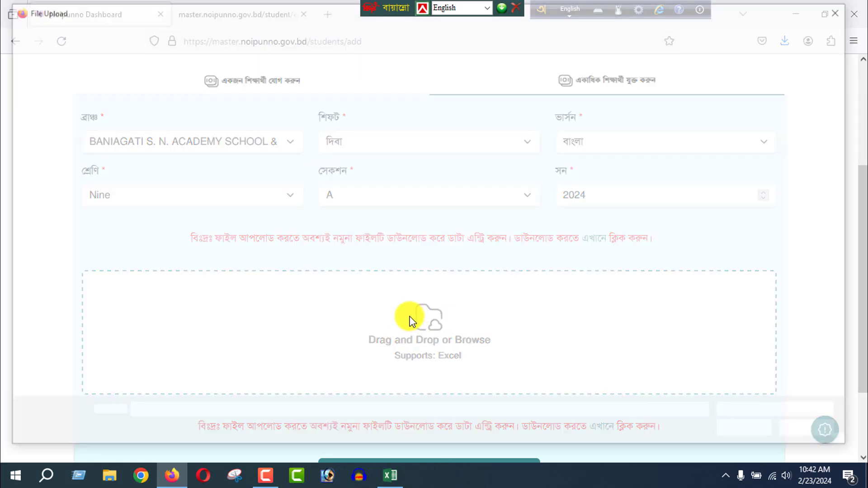
pyautogui.click(192, 116)
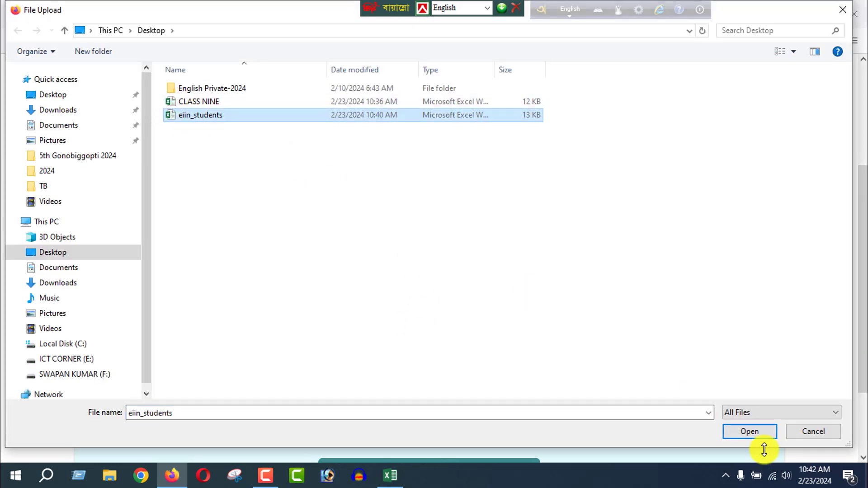
pyautogui.click(749, 432)
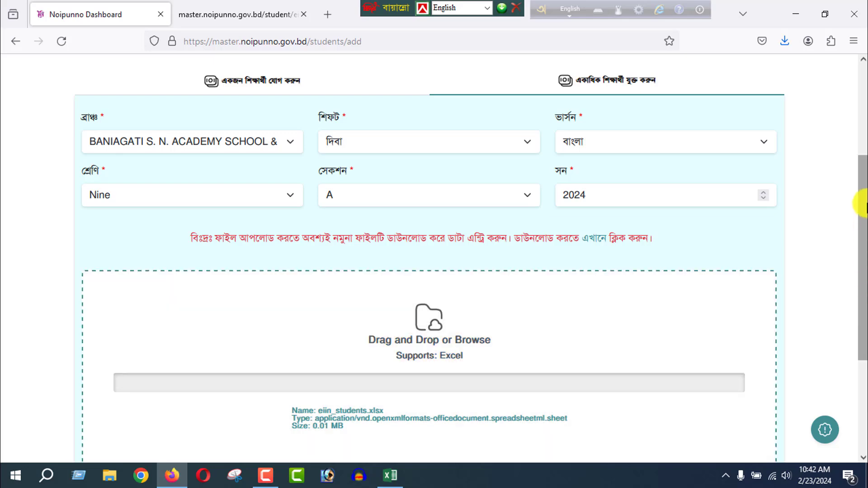
pyautogui.moveTo(864, 204); pyautogui.dragTo(864, 286)
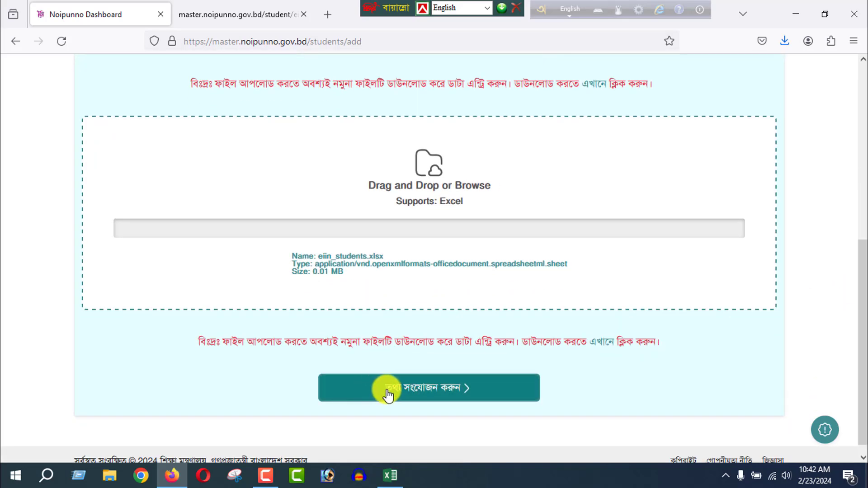
pyautogui.click(424, 396)
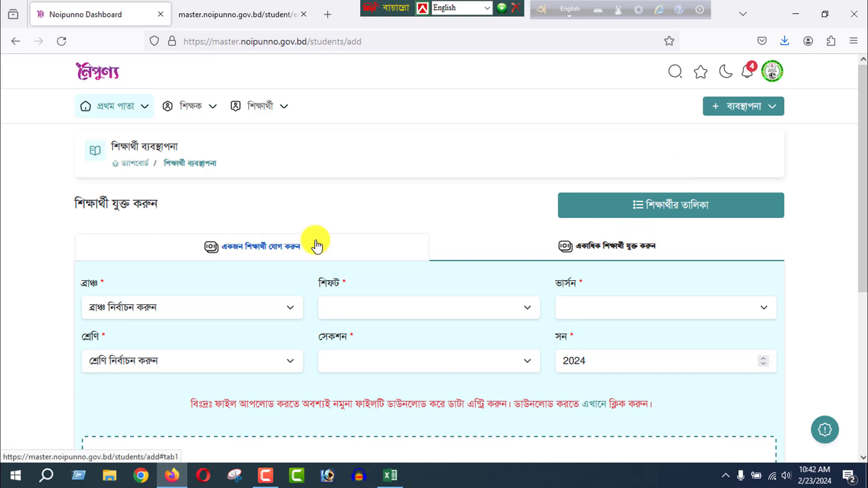
# Open the student management list (শিক্ষার্থী ব্যবস্থাপনা) again and check the total student count after the upload.
pyautogui.click(732, 116)
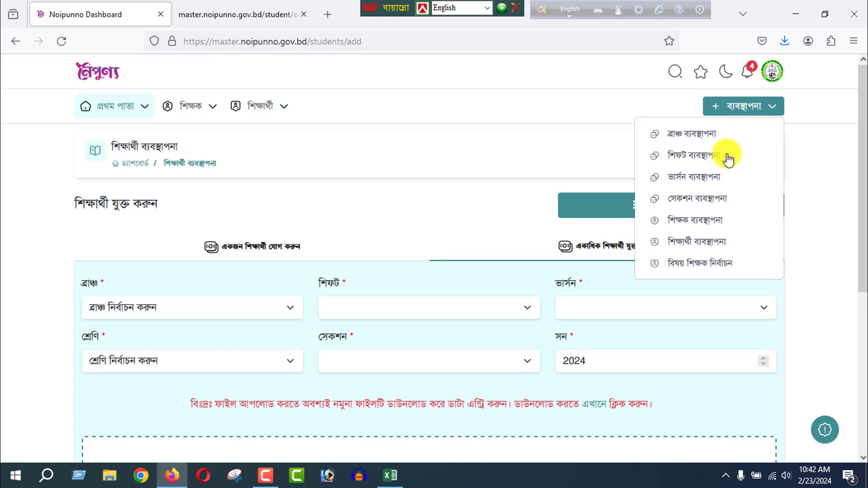
pyautogui.click(698, 244)
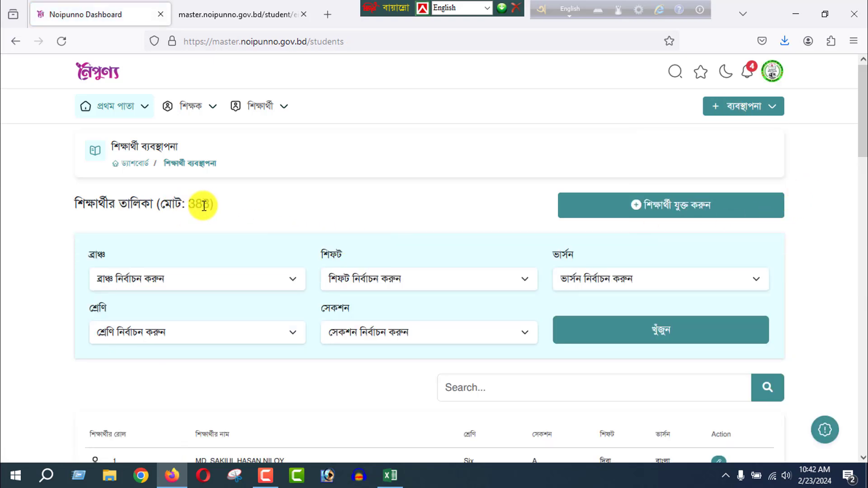
pyautogui.doubleClick(190, 202)
pyautogui.click(261, 190)
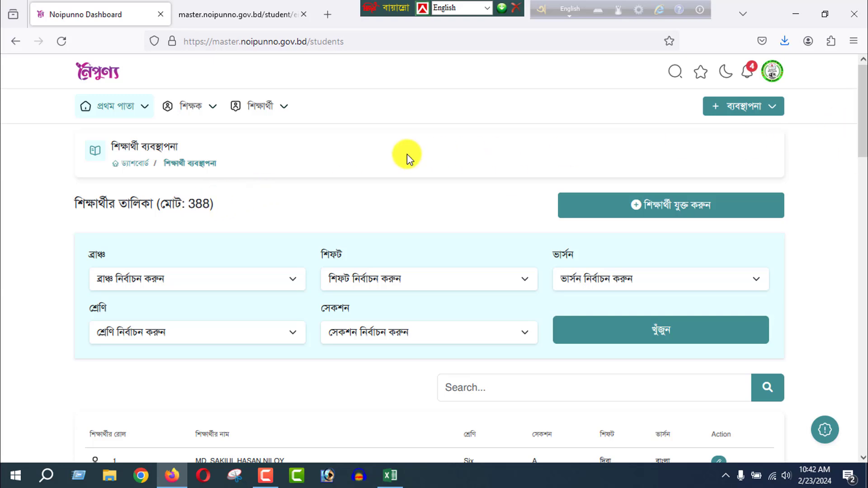
# Go to page 10 of the student list and look for the uploaded class Nine students.
pyautogui.moveTo(861, 71); pyautogui.dragTo(860, 145)
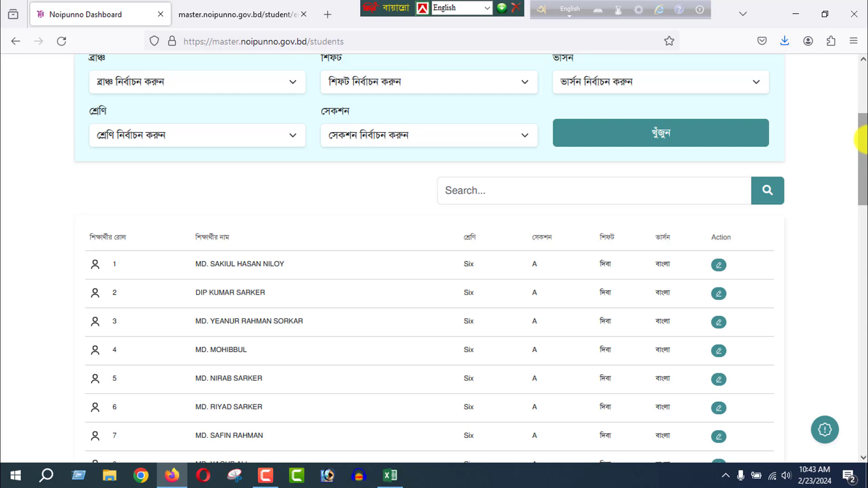
pyautogui.moveTo(862, 140); pyautogui.dragTo(862, 375)
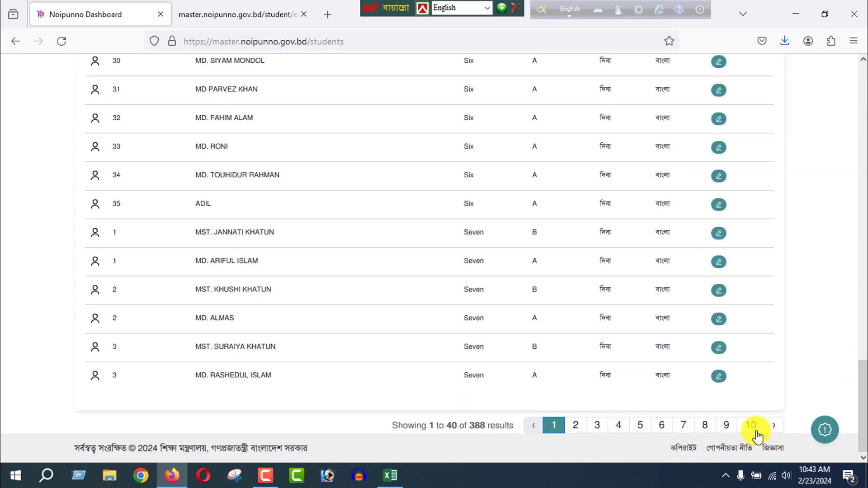
pyautogui.click(756, 433)
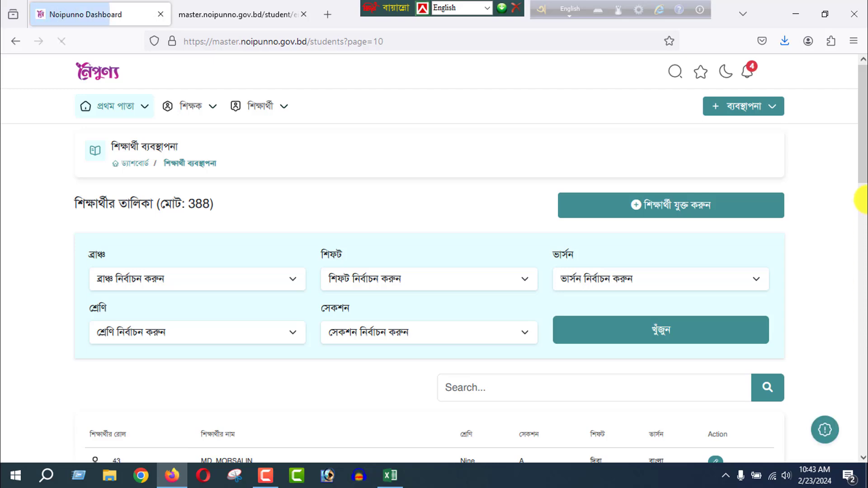
pyautogui.moveTo(862, 131); pyautogui.dragTo(846, 430)
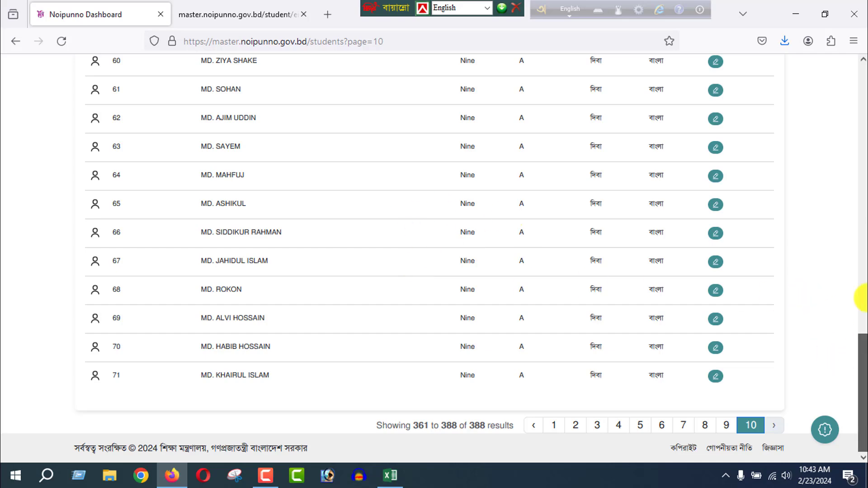
pyautogui.moveTo(861, 298); pyautogui.dragTo(861, 73)
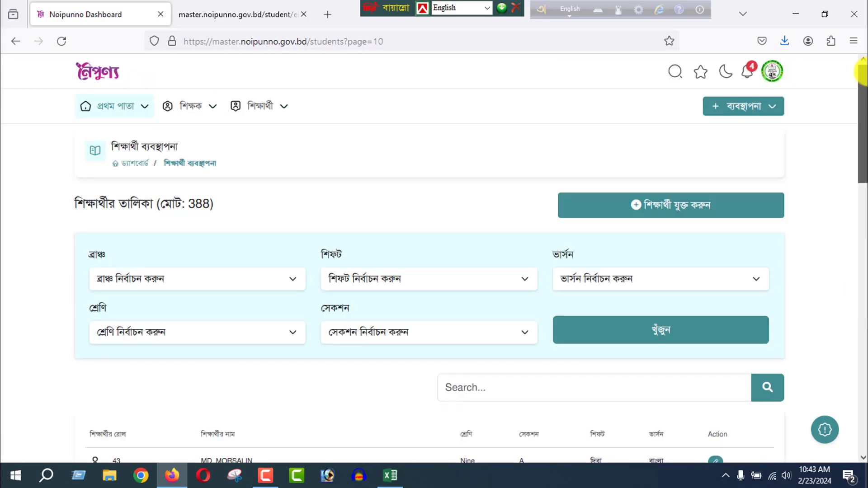